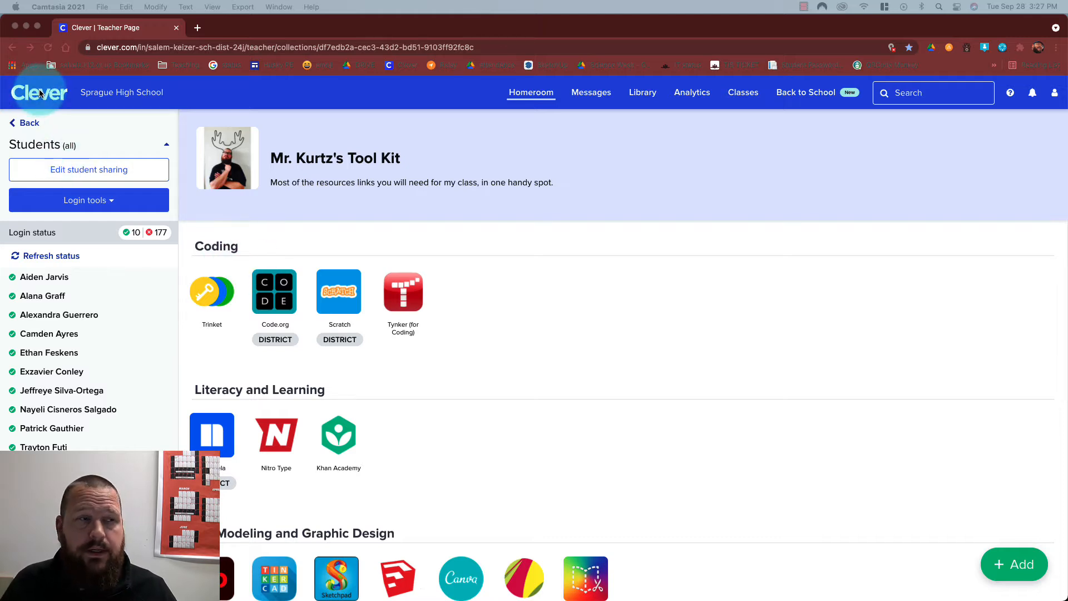
# Open the Gravit Designer resource from the 3D Modeling and Graphic Design section
pyautogui.scroll(-5, 568, 380)
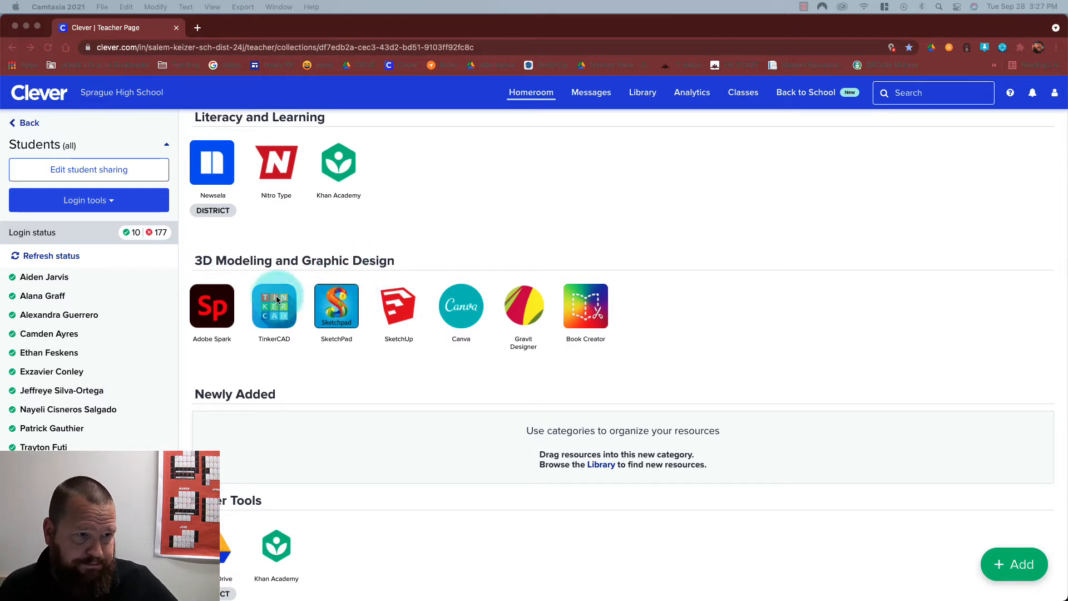
pyautogui.click(531, 310)
pyautogui.click(532, 315)
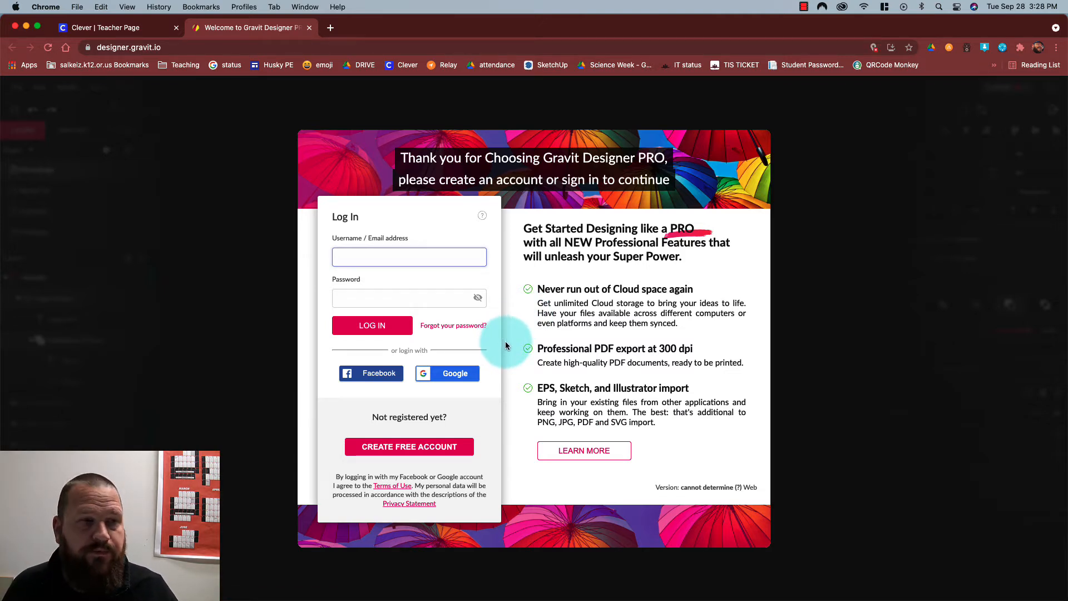
# Sign in to Gravit Designer with the school Google account and decline the desktop installation
pyautogui.click(444, 376)
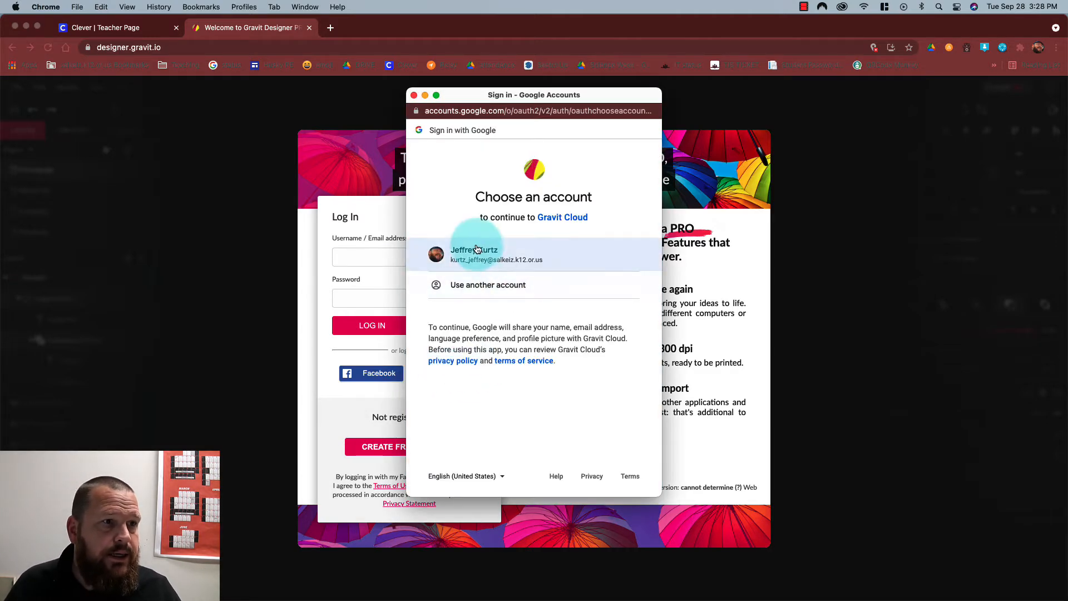
pyautogui.click(475, 250)
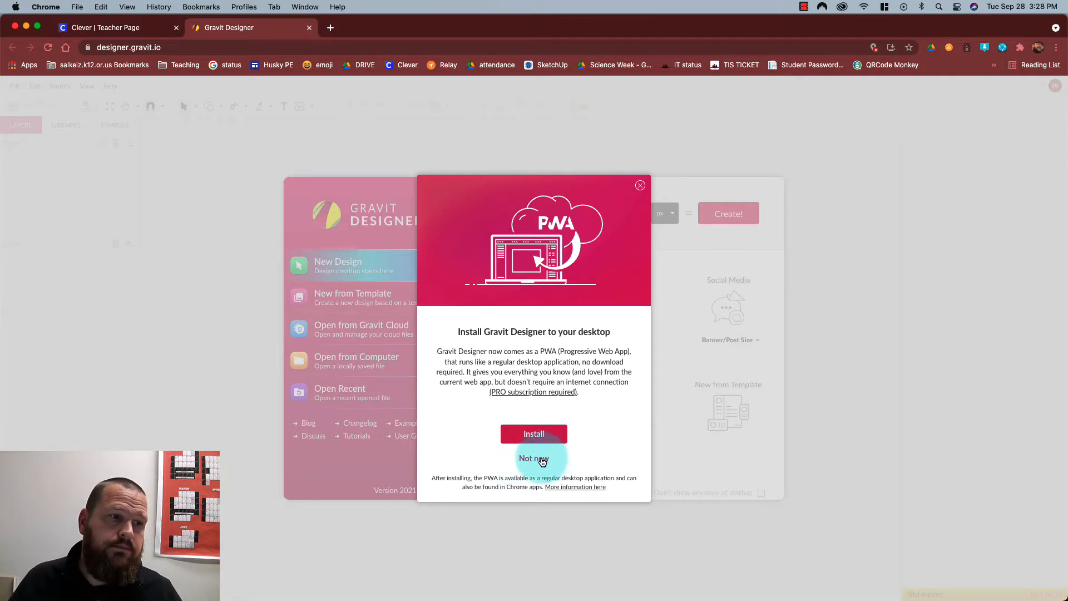
pyautogui.click(543, 461)
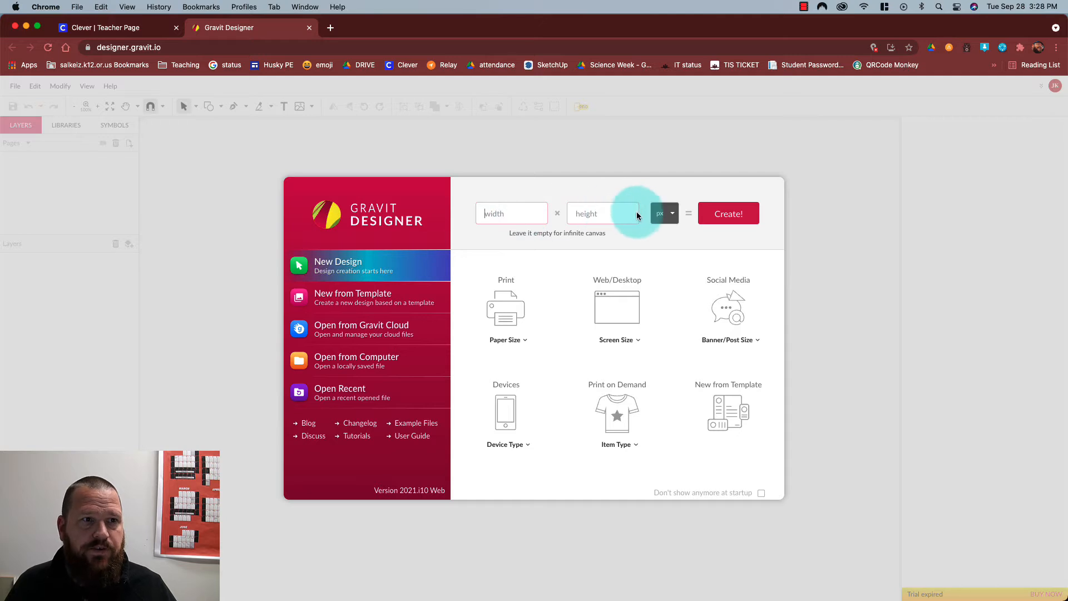
# Create a new design 2000 px wide and 3000 px high
pyautogui.click(671, 214)
pyautogui.click(672, 213)
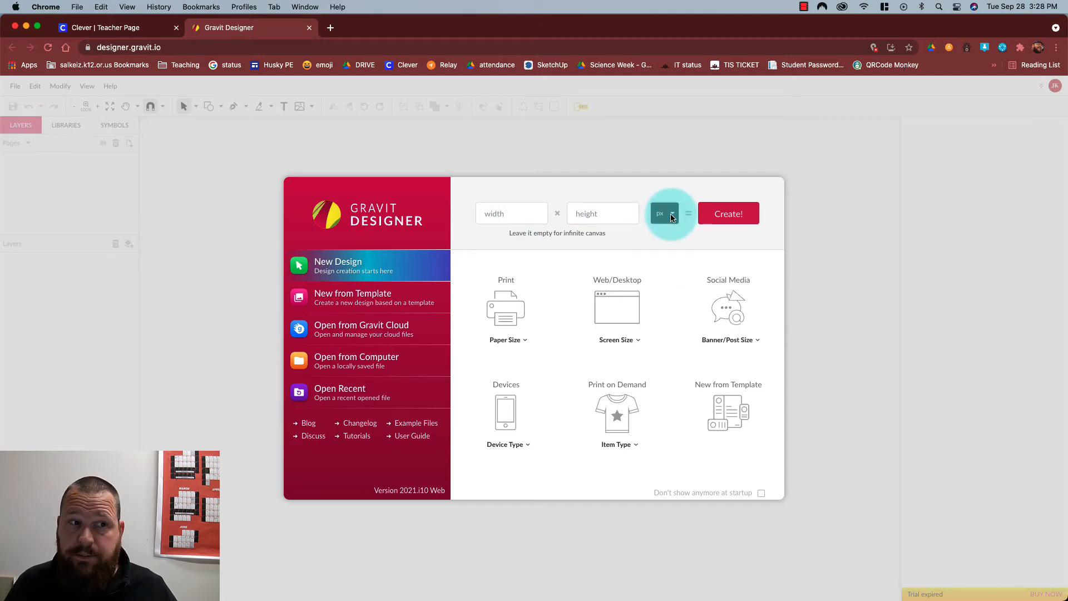
pyautogui.click(488, 212)
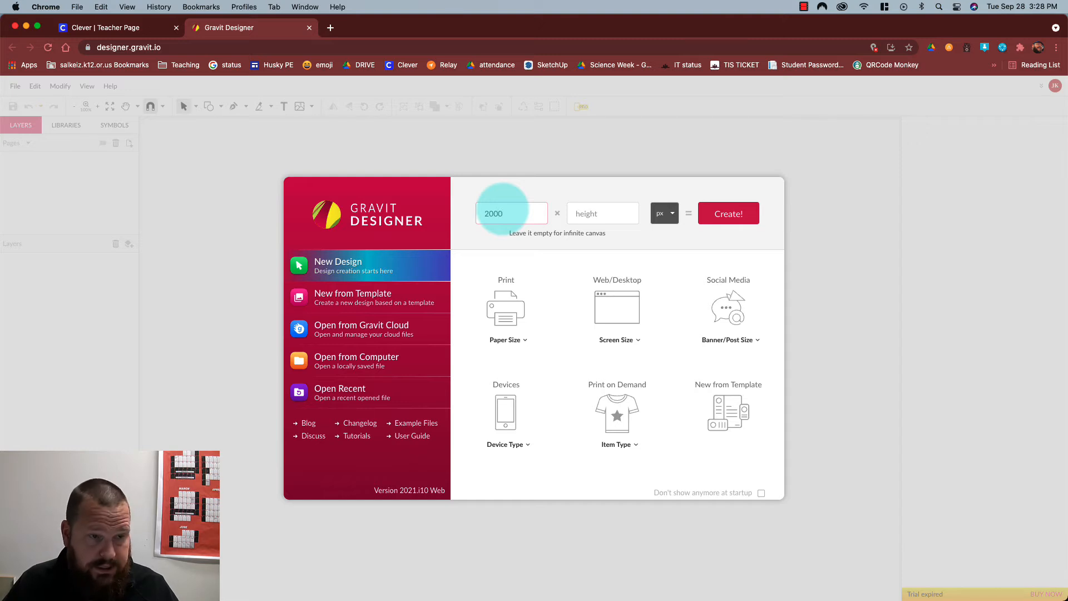
pyautogui.press('Tab')
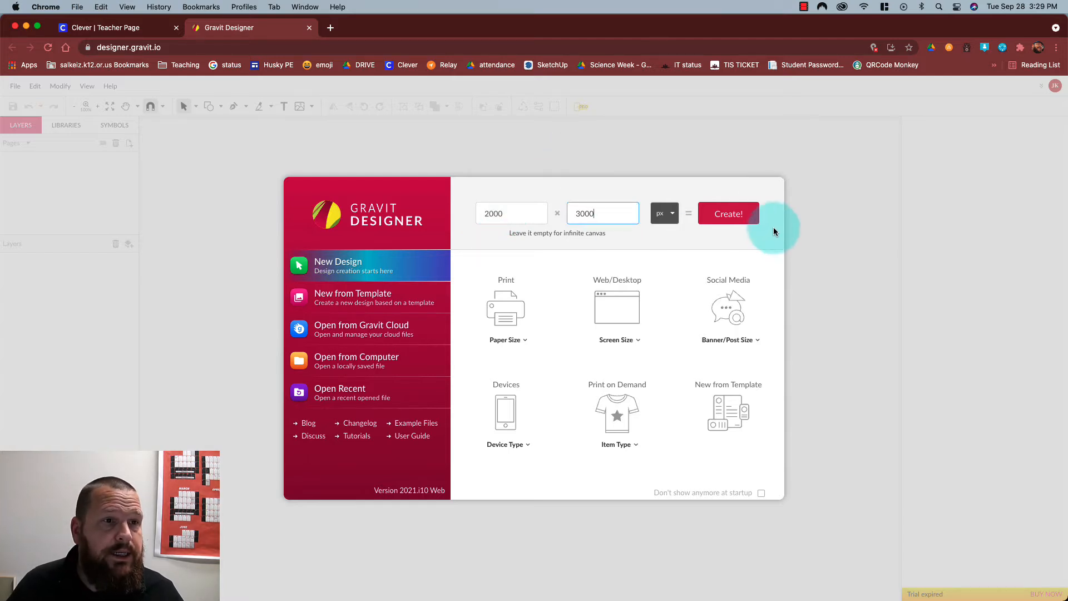
pyautogui.click(728, 214)
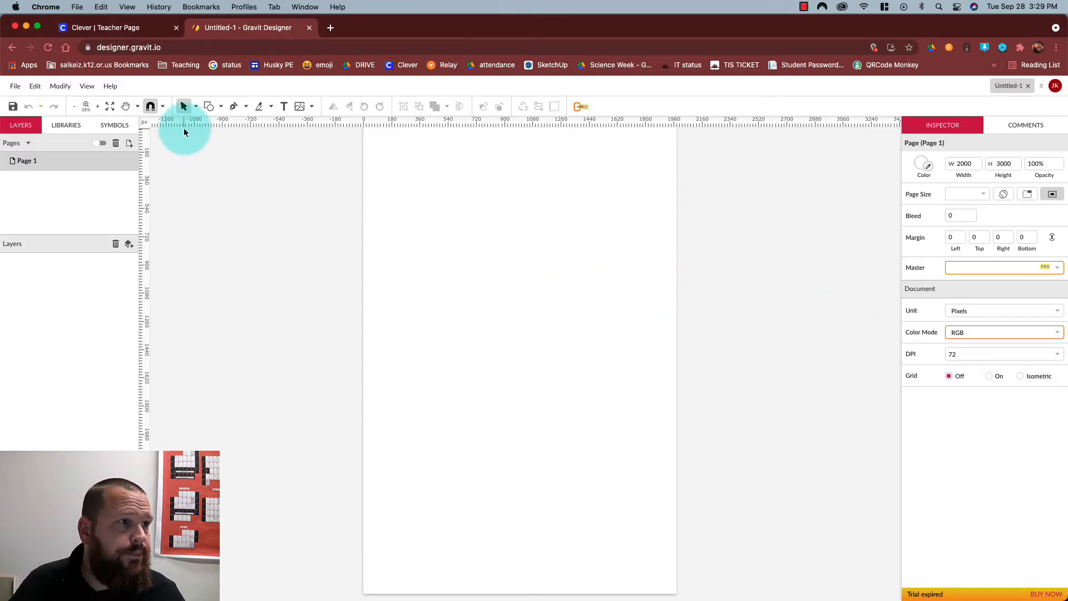
# Divide the page into six sections with horizontal guides at about 880 and 1930 px and a vertical guide at about 990 px
pyautogui.click(90, 89)
pyautogui.moveTo(132, 228)
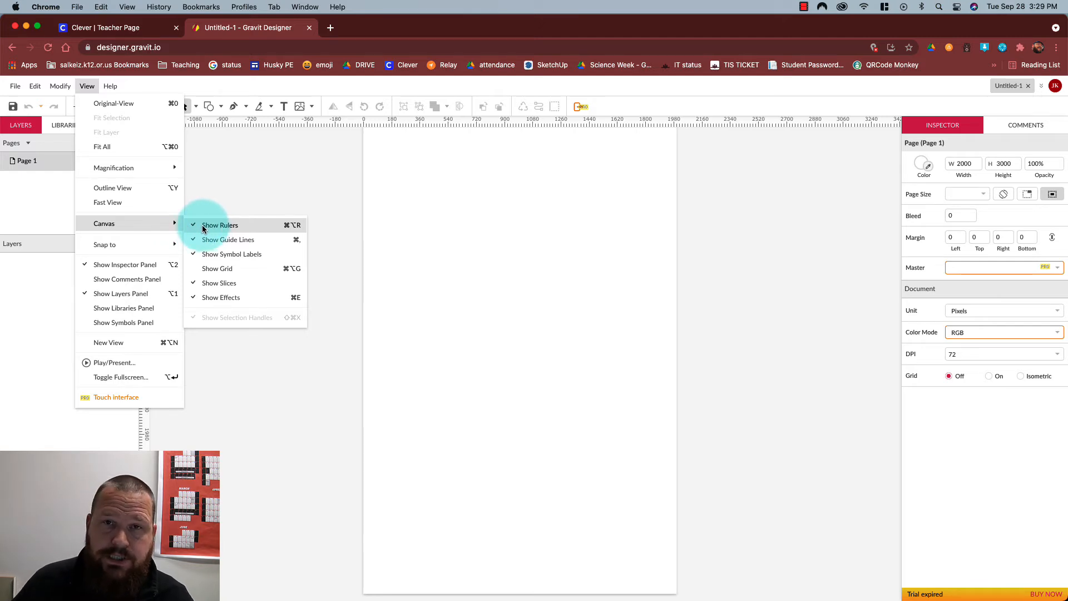
pyautogui.click(302, 181)
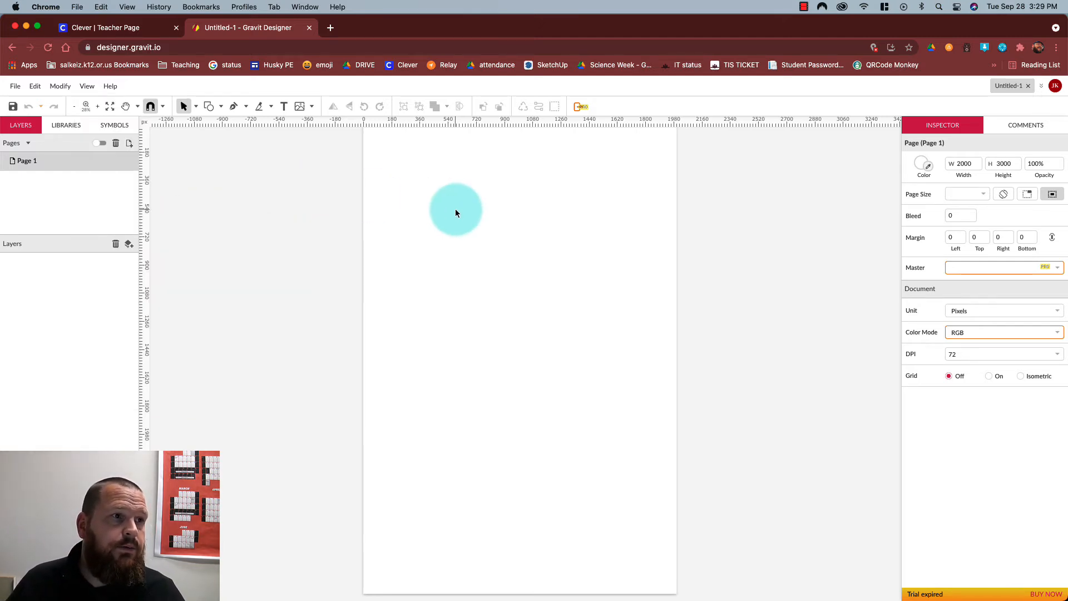
pyautogui.moveTo(501, 119); pyautogui.dragTo(508, 247)
pyautogui.moveTo(475, 121); pyautogui.dragTo(490, 427)
pyautogui.moveTo(143, 317); pyautogui.dragTo(518, 310)
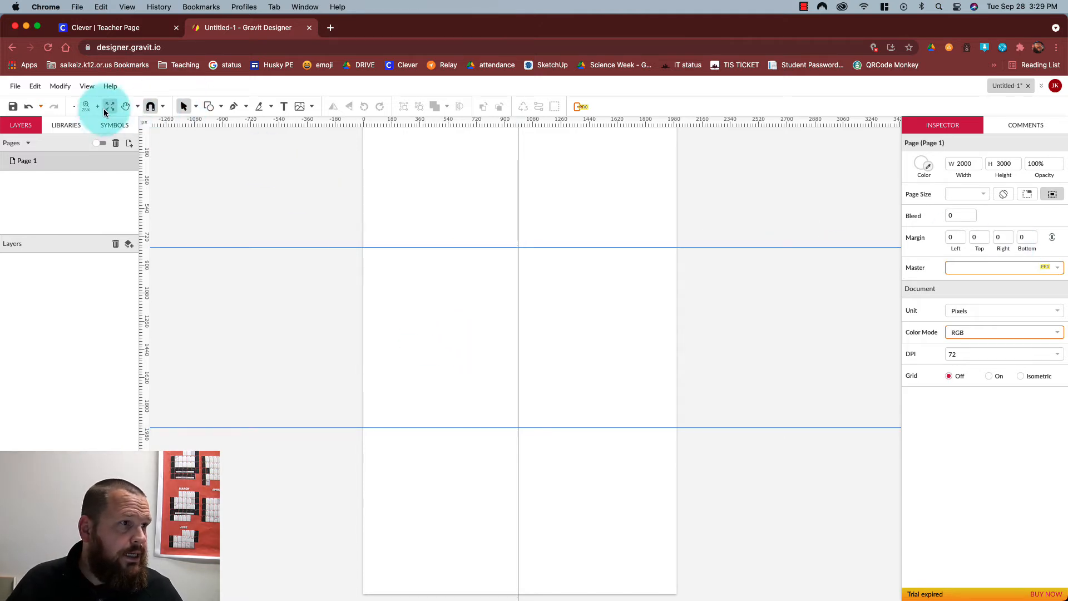
pyautogui.click(75, 108)
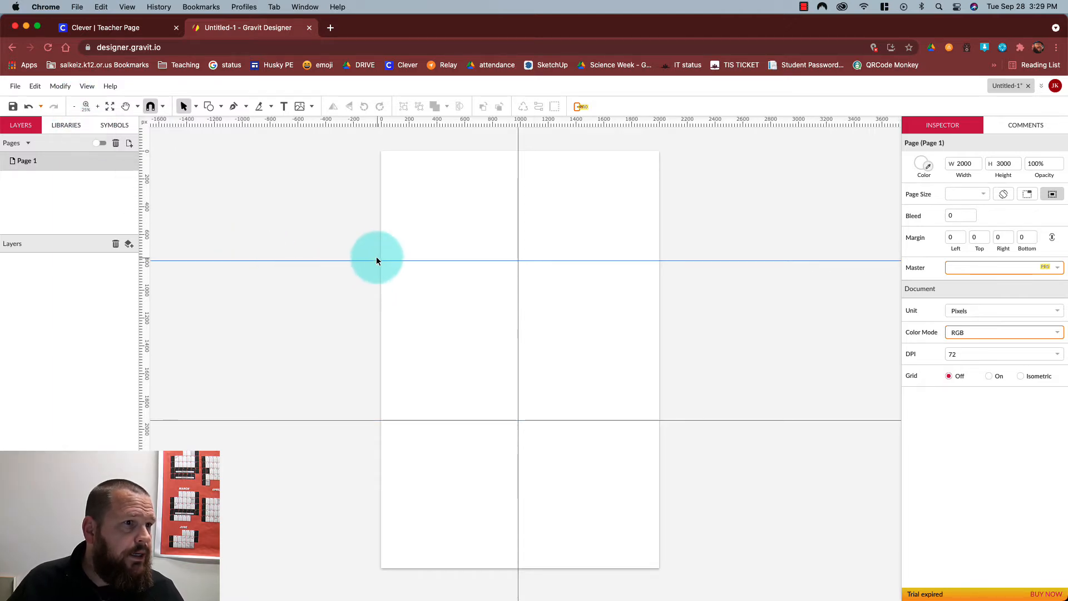
pyautogui.moveTo(358, 260); pyautogui.dragTo(359, 275)
# Add a text object reading 1 in the upper-left section of the page
pyautogui.click(283, 105)
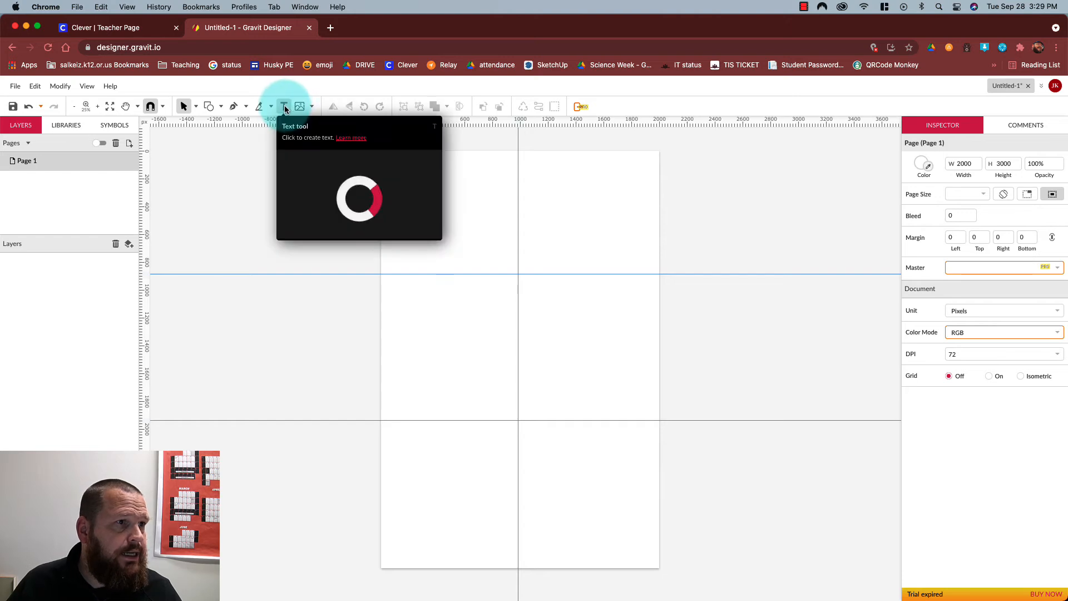
pyautogui.click(286, 106)
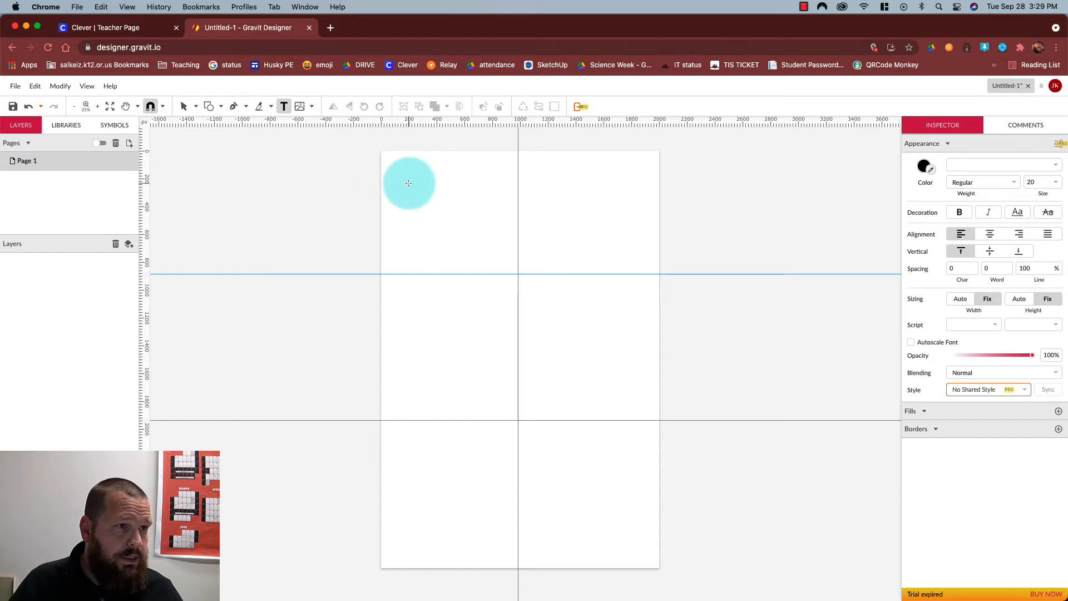
pyautogui.click(408, 183)
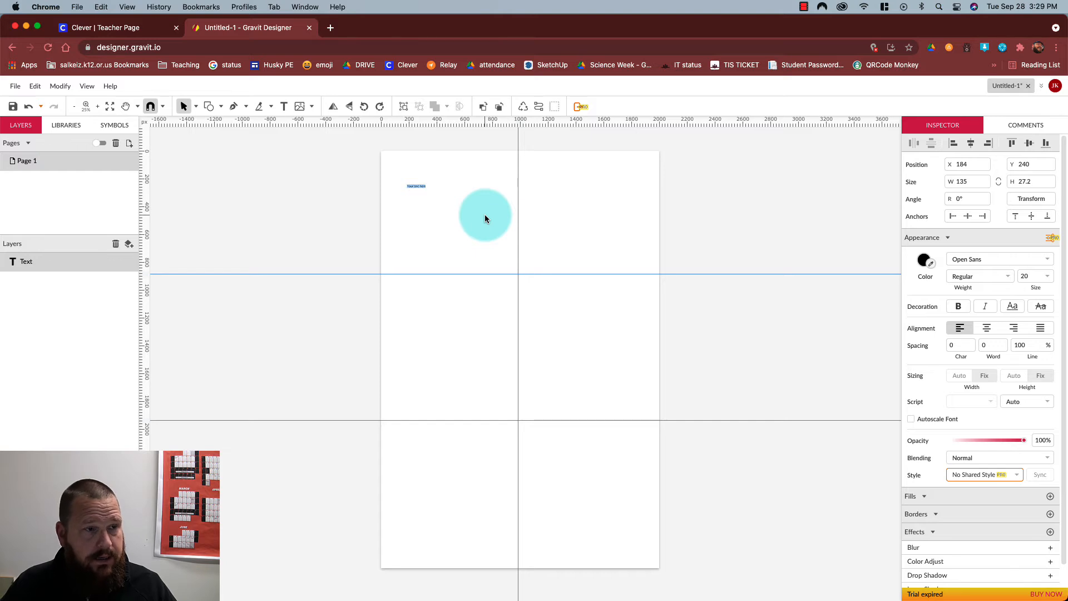
pyautogui.write('I')
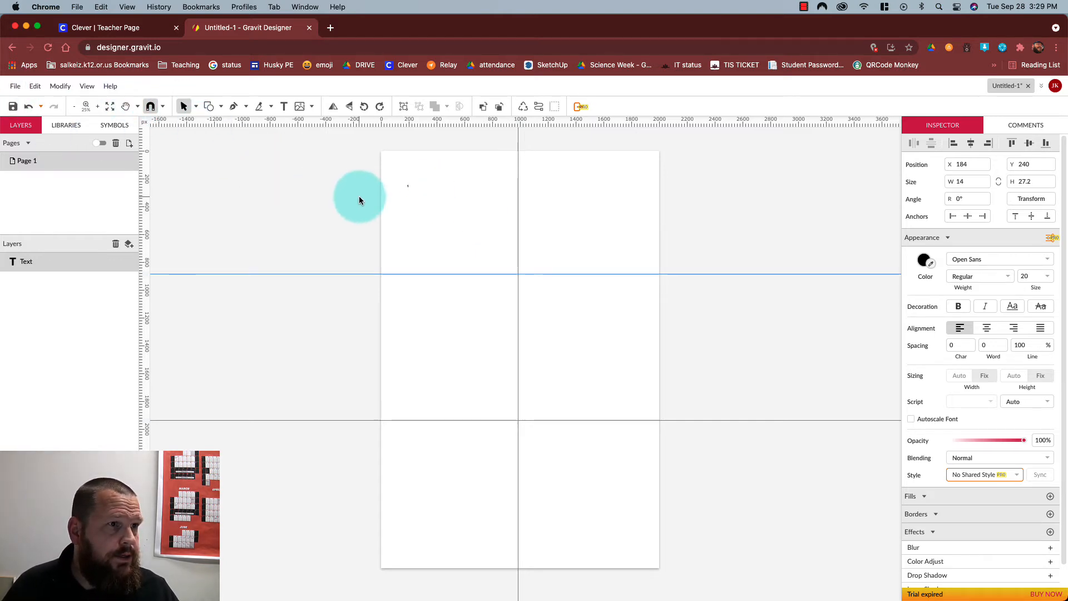
# Enlarge the number 1 to font size 353 in a text box about 212 by 500 px
pyautogui.moveTo(380, 162); pyautogui.dragTo(444, 211)
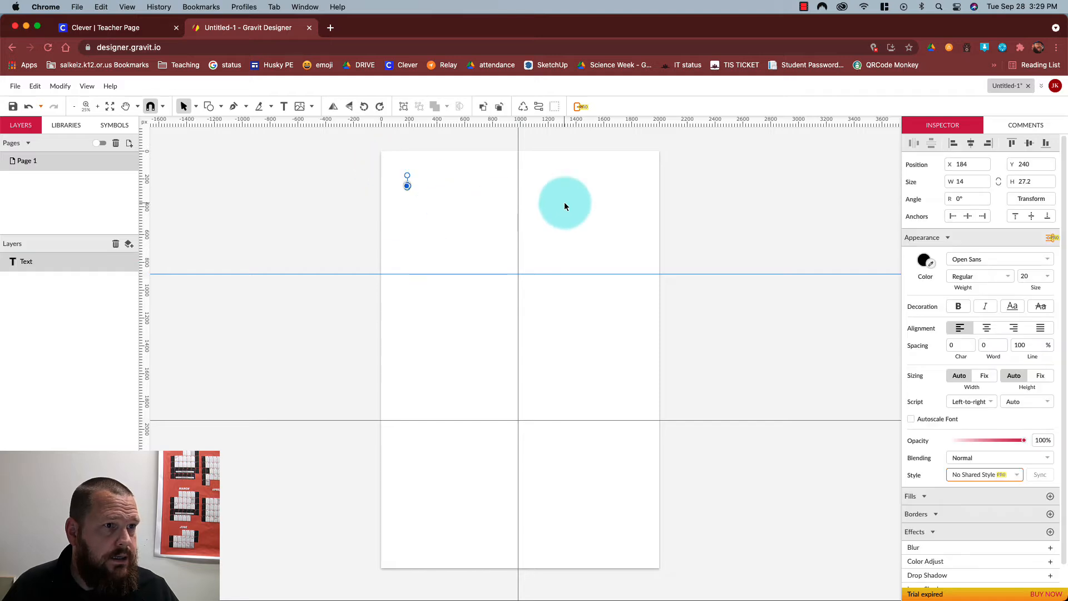
pyautogui.moveTo(370, 162); pyautogui.dragTo(445, 215)
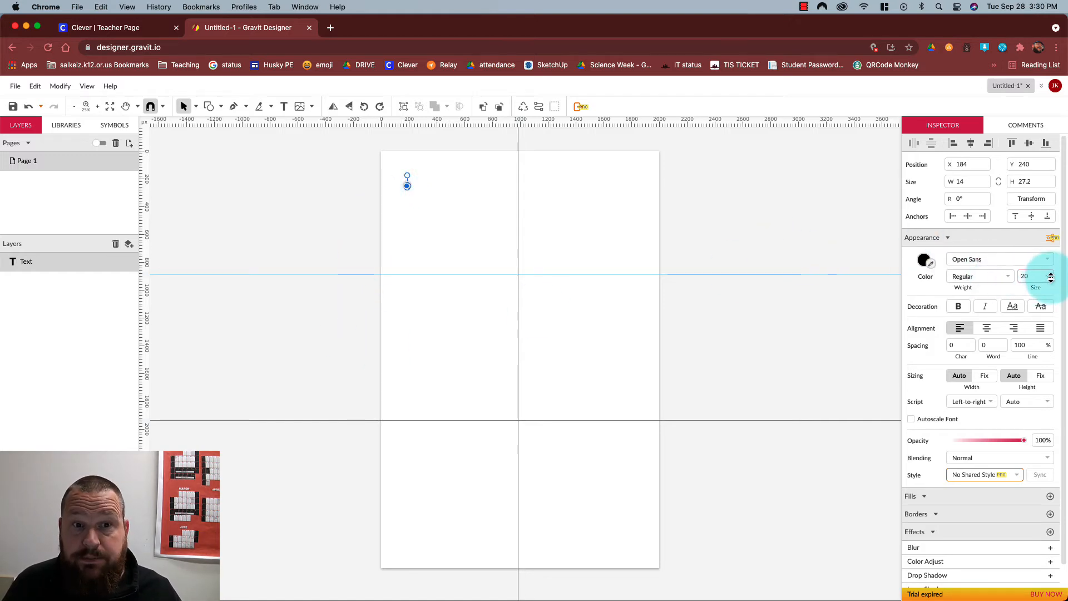
pyautogui.moveTo(1051, 277); pyautogui.dragTo(1046, 72)
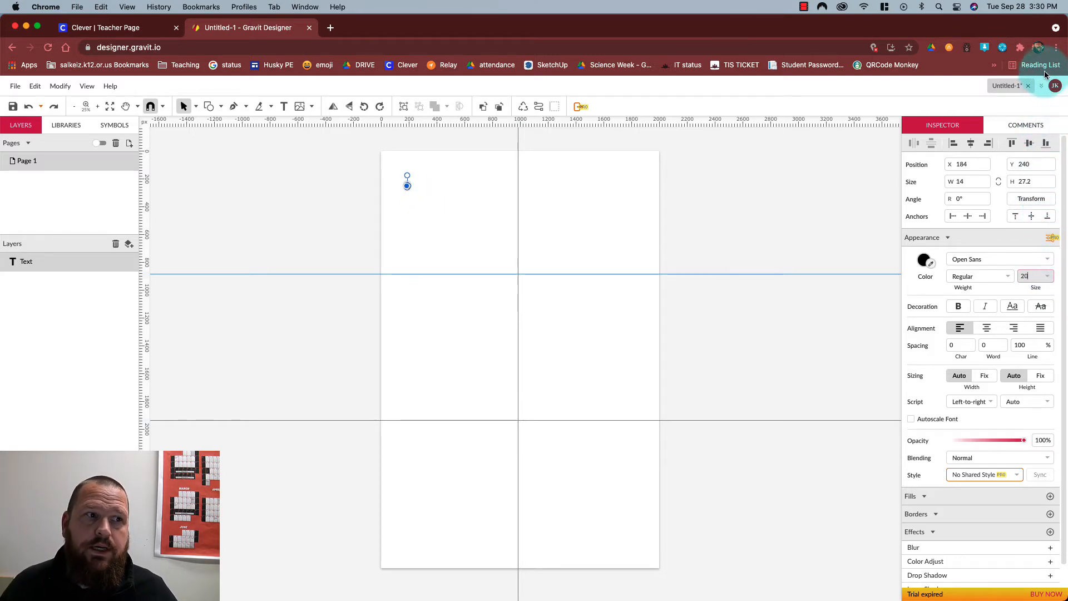
pyautogui.moveTo(1049, 277); pyautogui.dragTo(1037, 107)
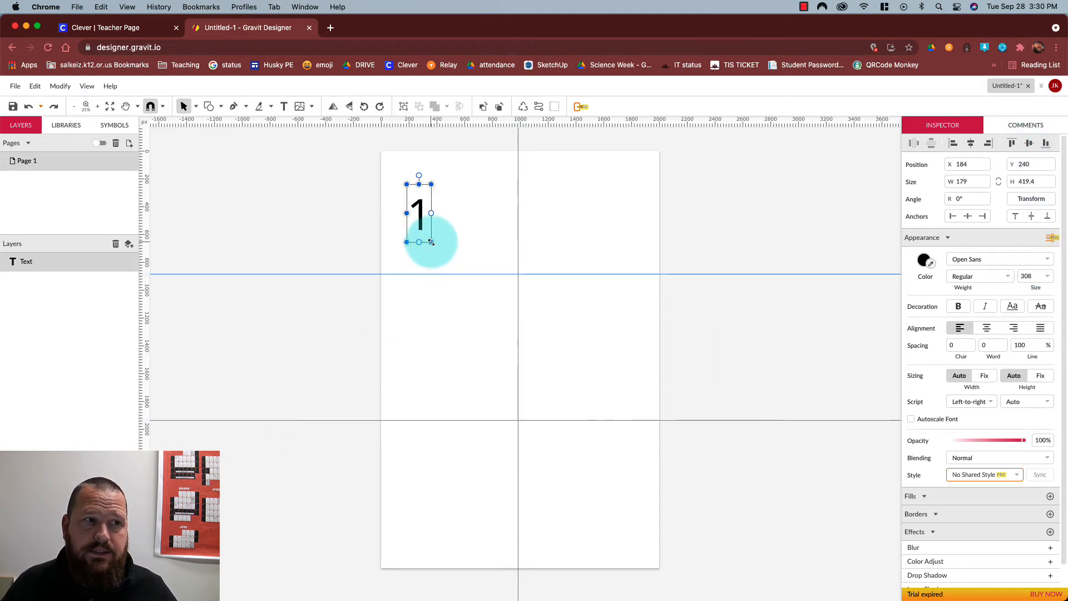
pyautogui.moveTo(431, 242)
pyautogui.mouseDown()
pyautogui.moveTo(461, 279)
pyautogui.moveTo(453, 296)
pyautogui.moveTo(436, 253)
pyautogui.mouseUp()
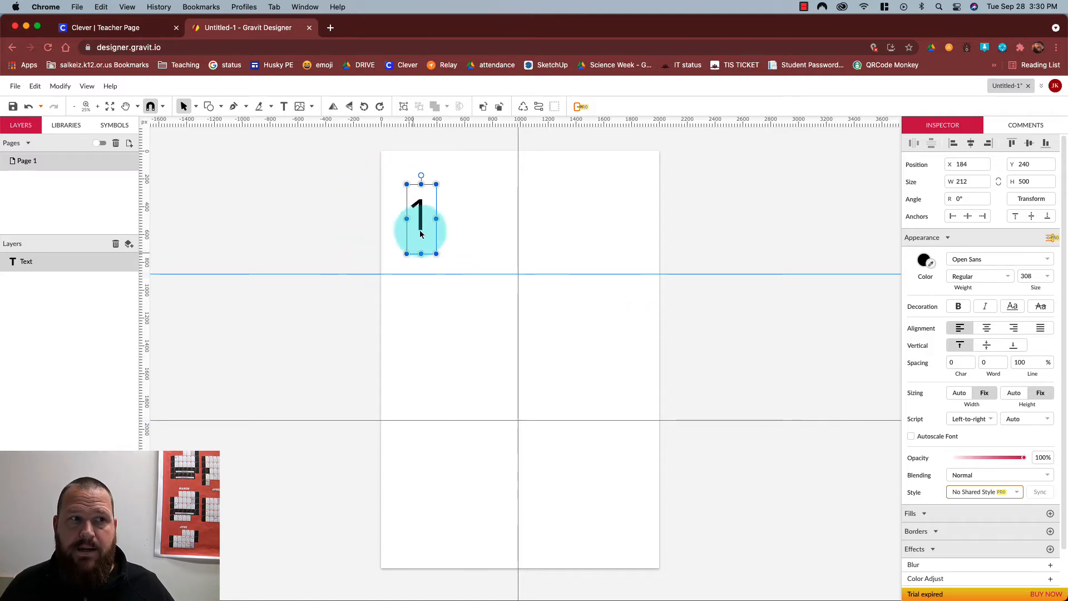
pyautogui.moveTo(1040, 276); pyautogui.dragTo(1050, 253)
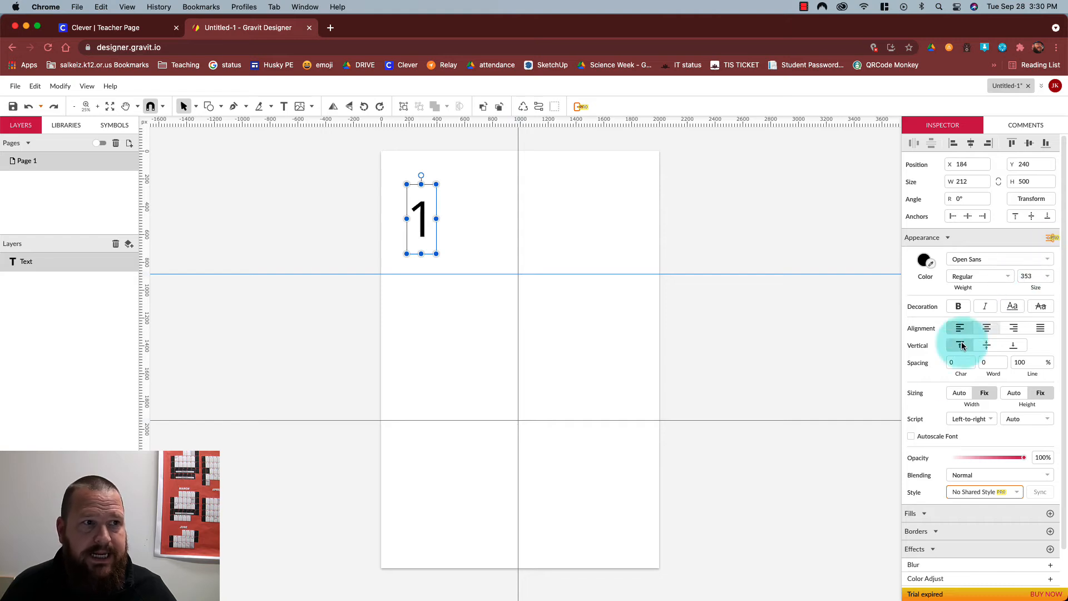
# Move the 1 to about X 24, Y 24 and copy it to the upper-left corner of each of the other five sections
pyautogui.moveTo(419, 217); pyautogui.dragTo(398, 187)
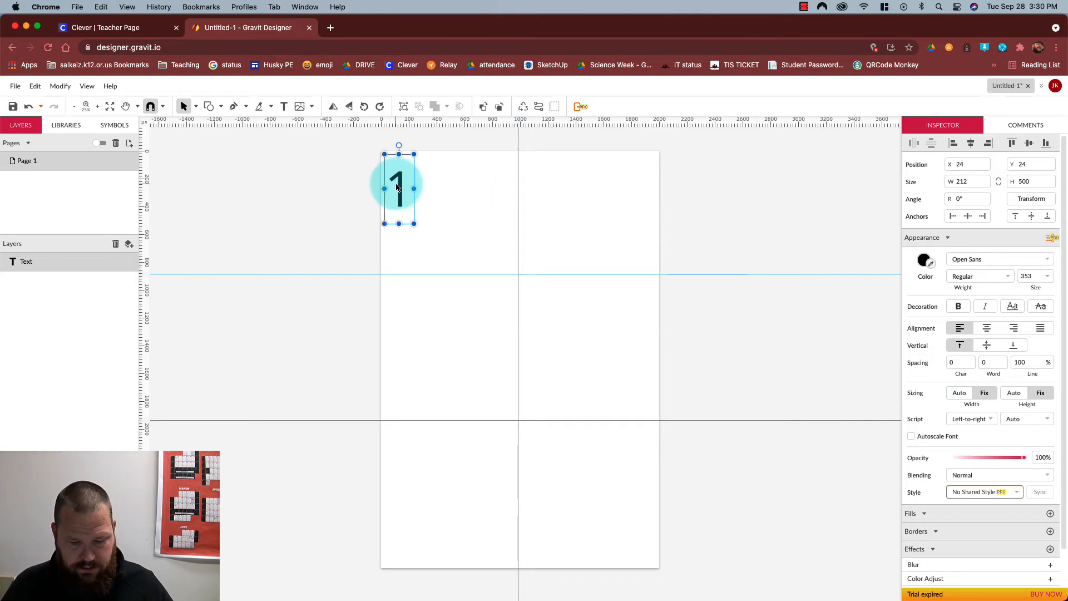
pyautogui.press('super+d')
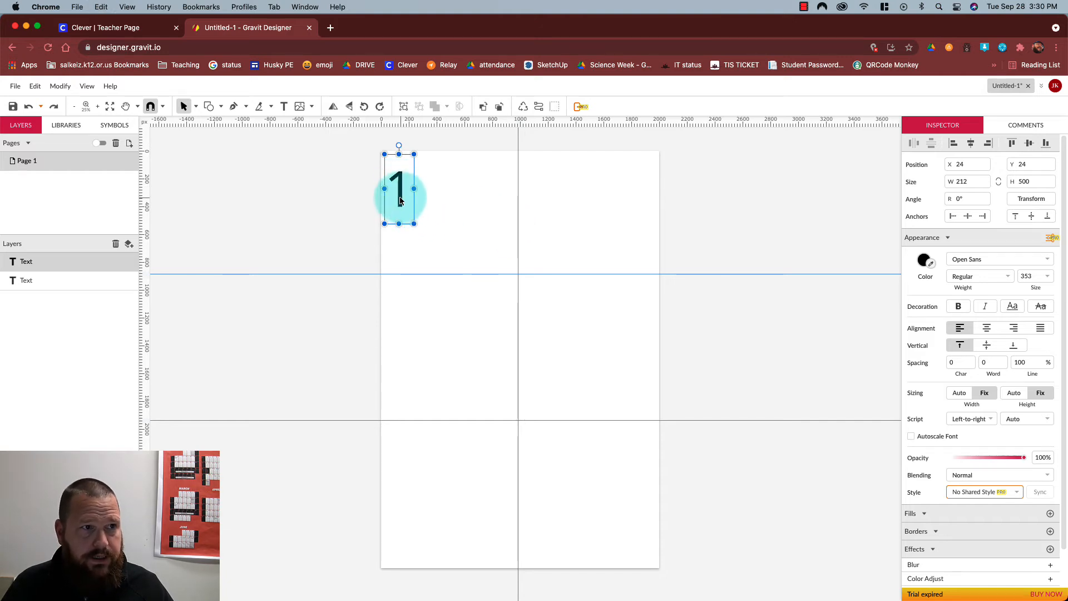
pyautogui.moveTo(400, 200); pyautogui.dragTo(544, 192)
pyautogui.keyDown('shift'); pyautogui.click(403, 191); pyautogui.keyUp('shift')
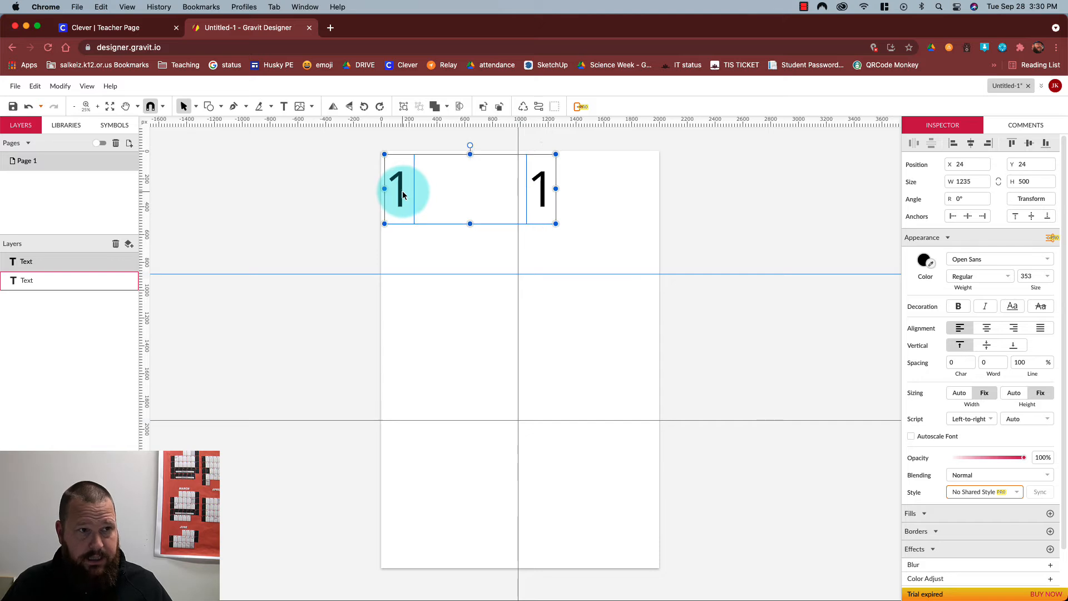
pyautogui.moveTo(402, 191); pyautogui.dragTo(409, 466)
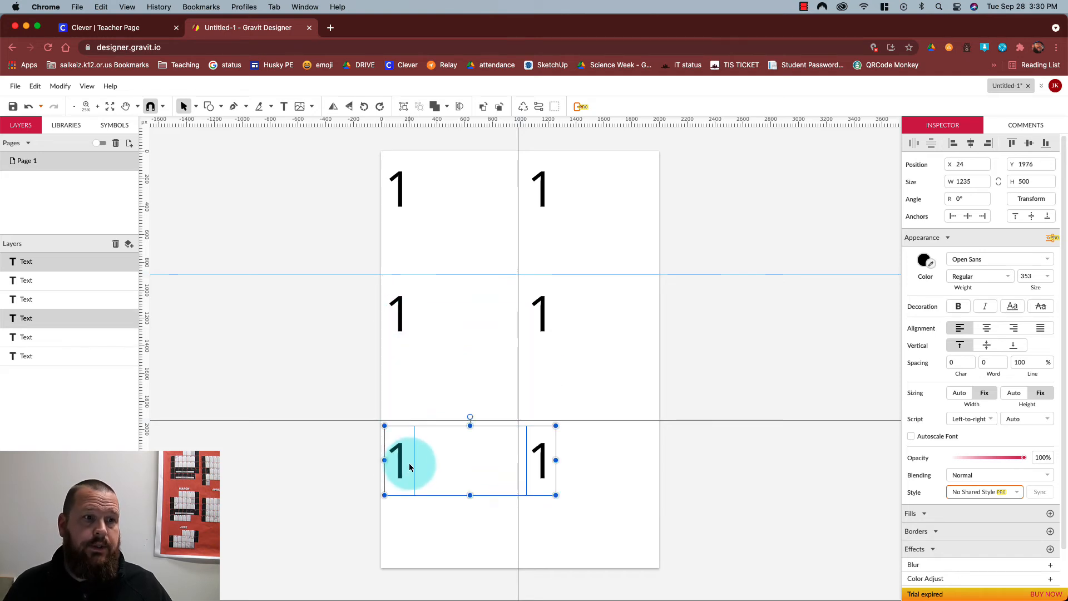
# Change the top-right number to 2 and the middle-row numbers to 3 and 4
pyautogui.doubleClick(541, 193)
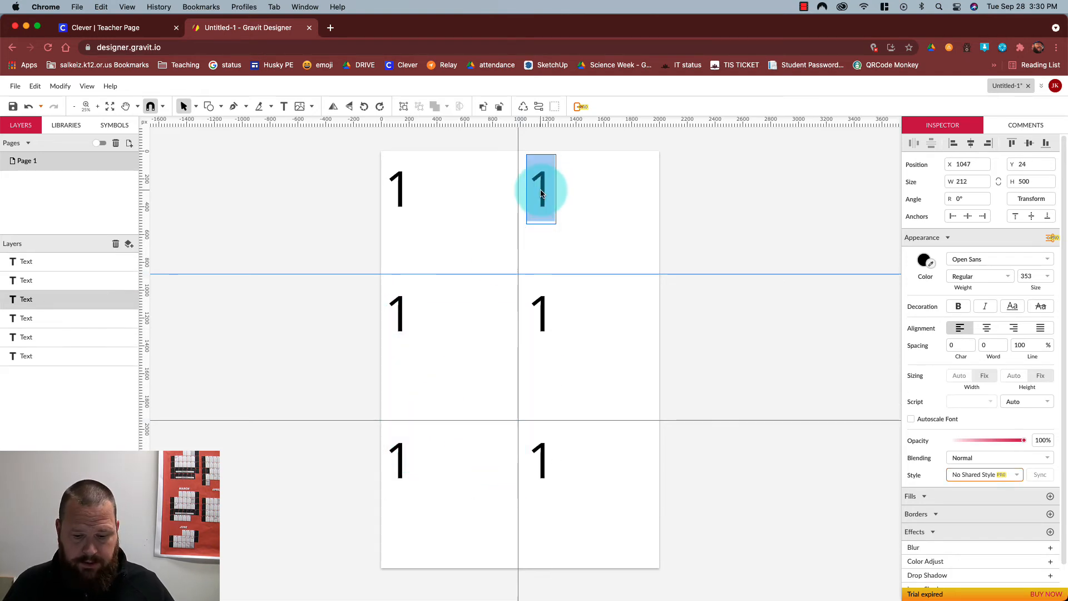
pyautogui.write('2')
pyautogui.doubleClick(395, 313)
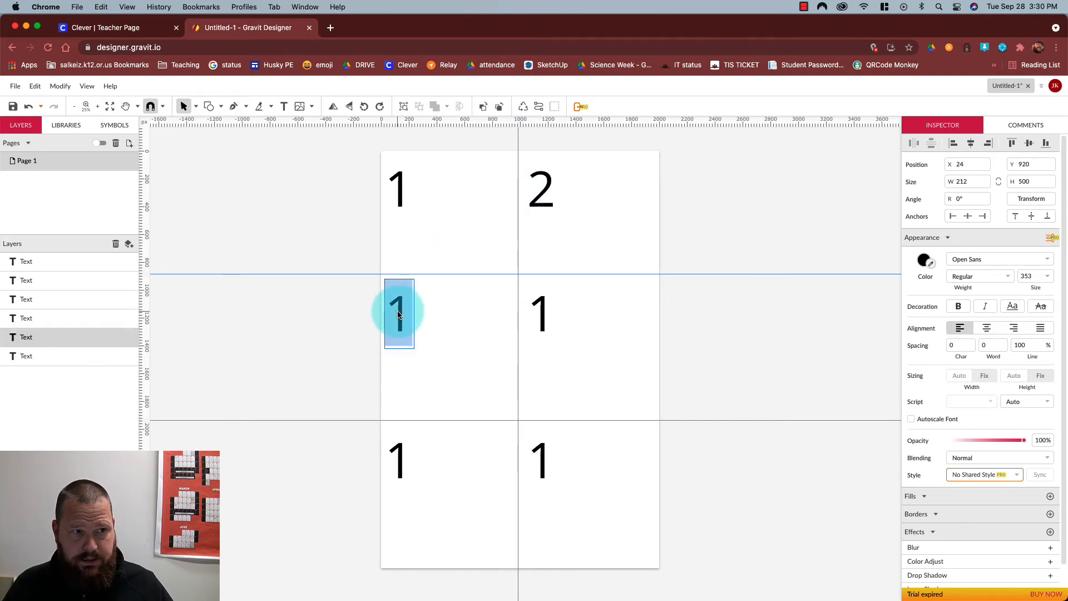
pyautogui.click(398, 315)
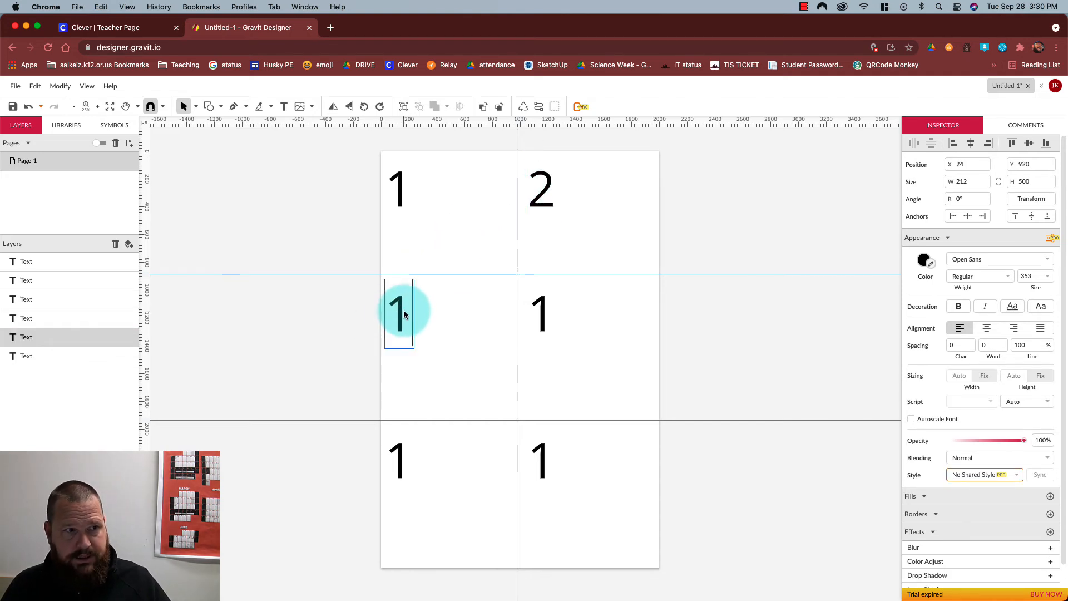
pyautogui.doubleClick(397, 309)
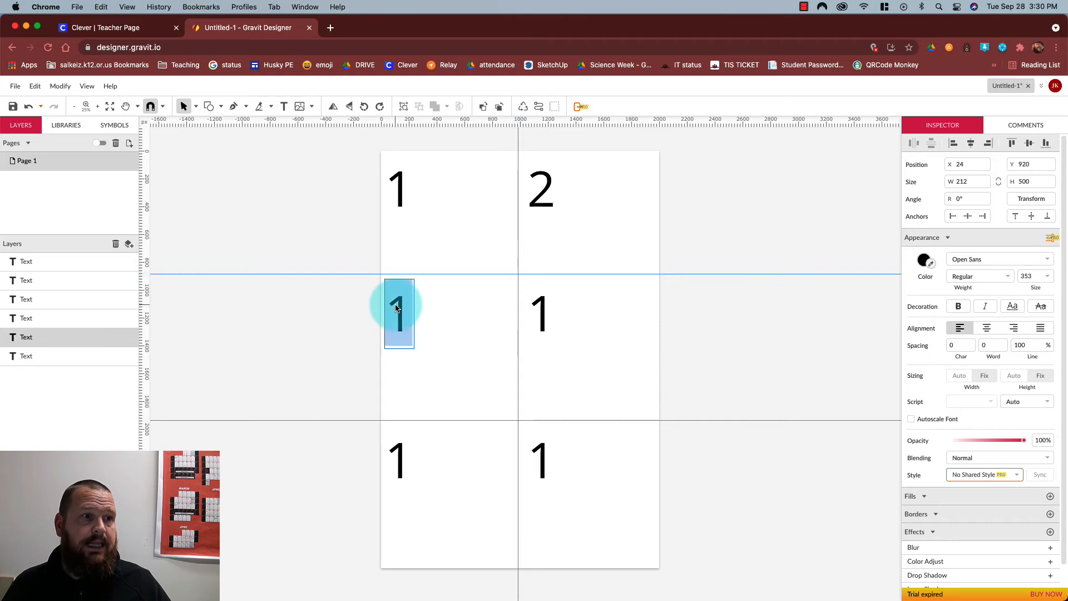
pyautogui.click(531, 306)
pyautogui.doubleClick(544, 309)
pyautogui.write('4')
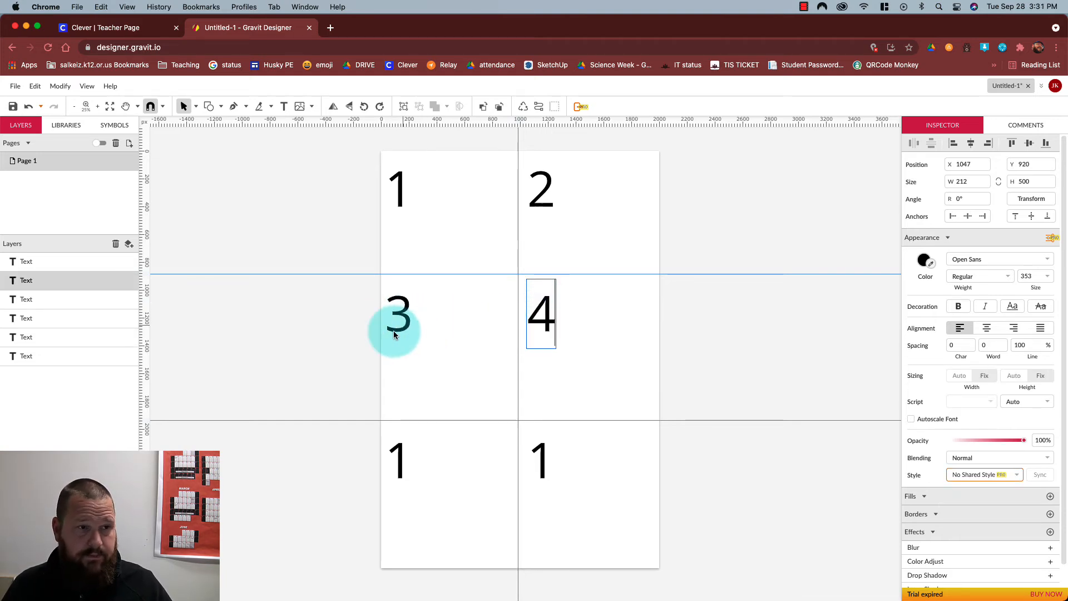
# Change the two numbers in the bottom row to 5 and 6
pyautogui.click(398, 458)
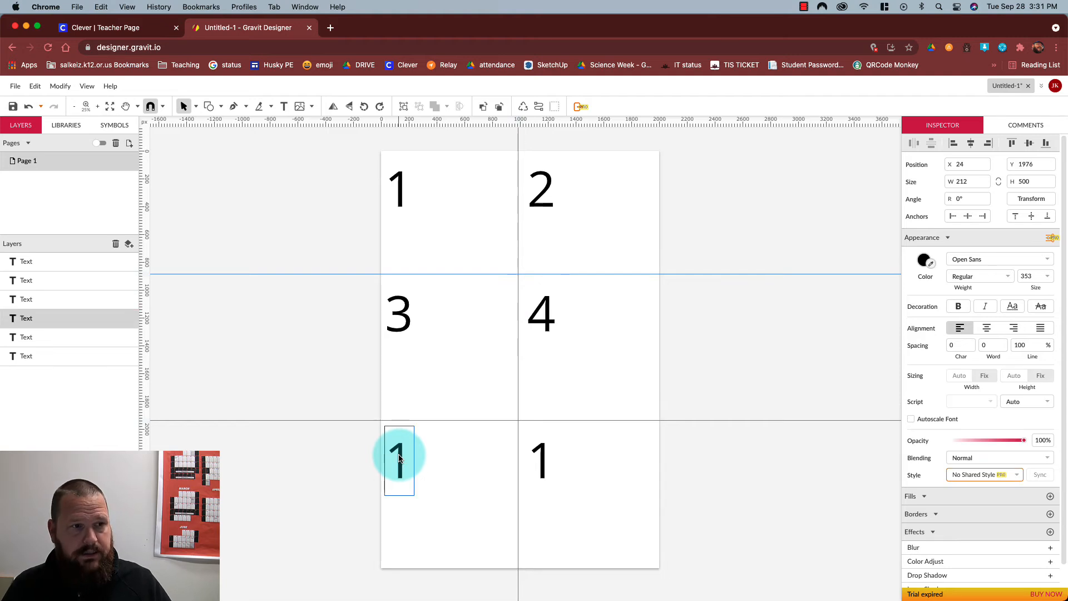
pyautogui.doubleClick(398, 458)
pyautogui.write('5')
pyautogui.click(537, 459)
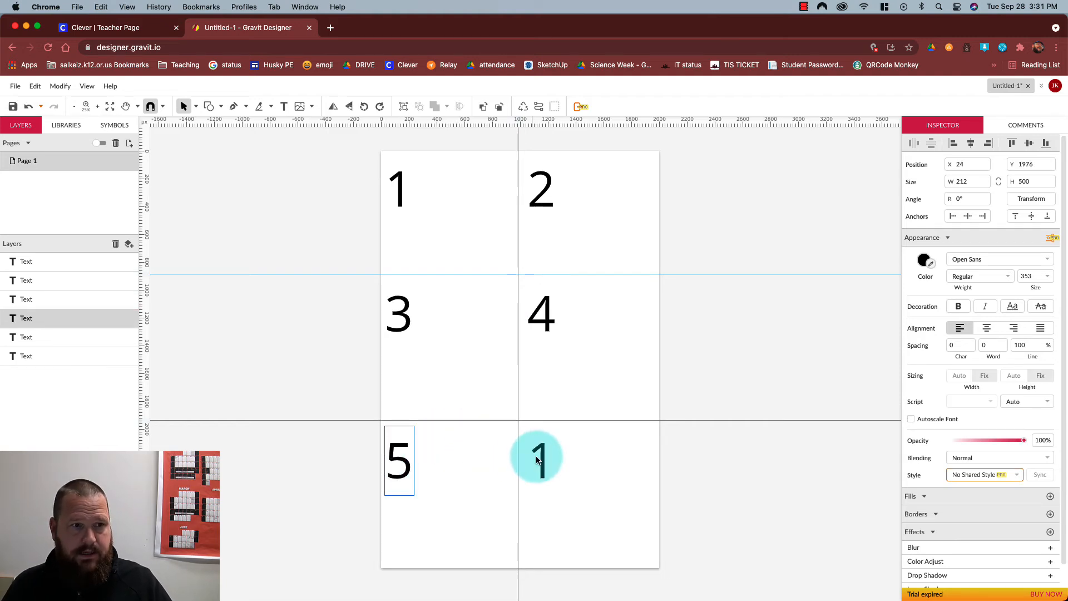
pyautogui.doubleClick(538, 459)
pyautogui.write('6')
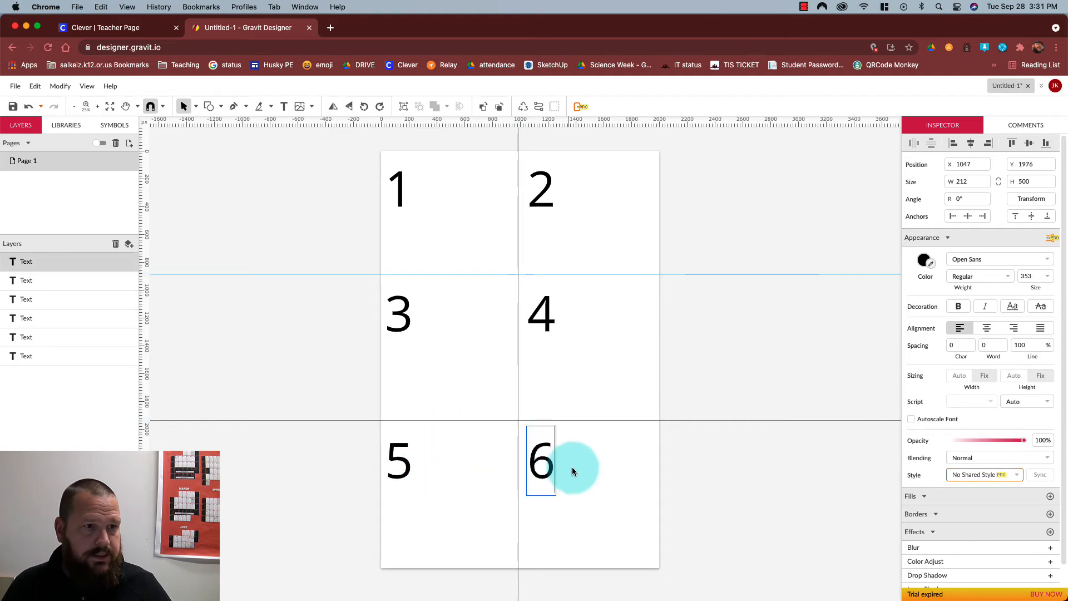
# Draw a rectangle about 216 by 560 px beside the number 1 and a square about 380 px wide next to it
pyautogui.press('Escape')
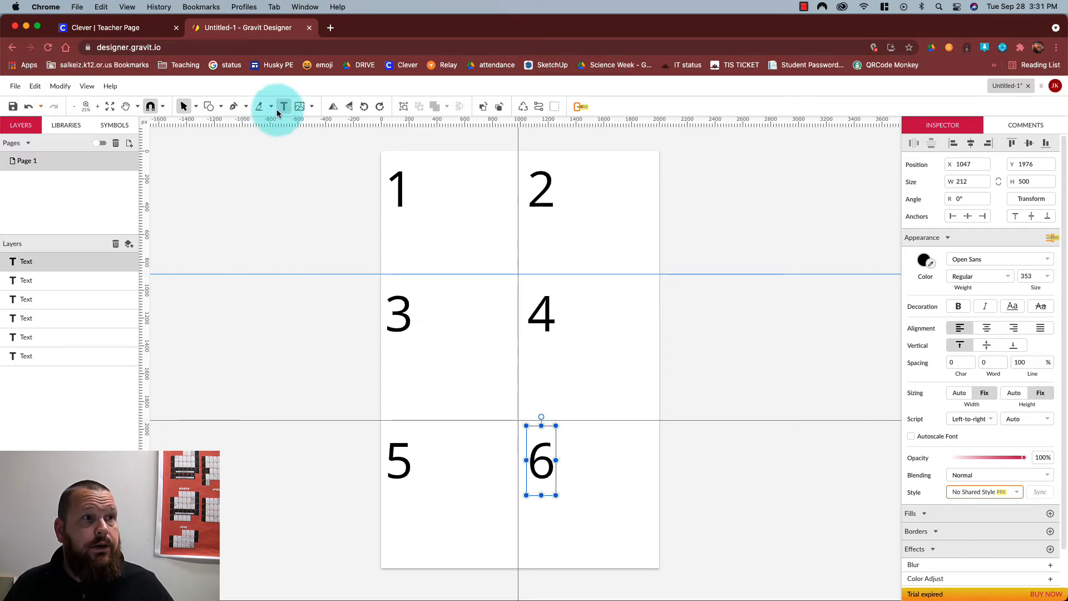
pyautogui.click(220, 107)
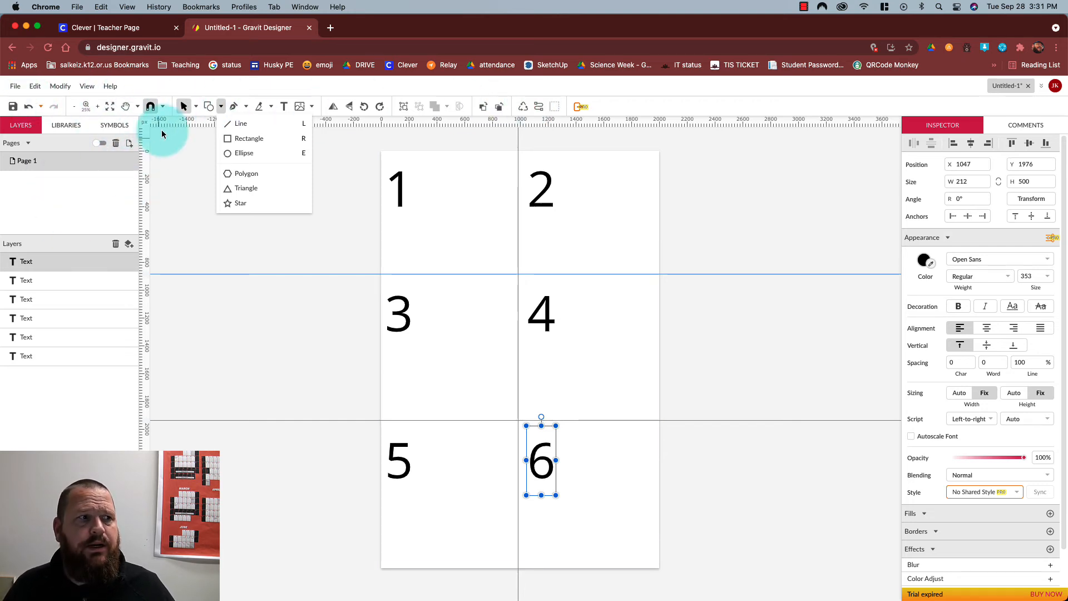
pyautogui.click(242, 139)
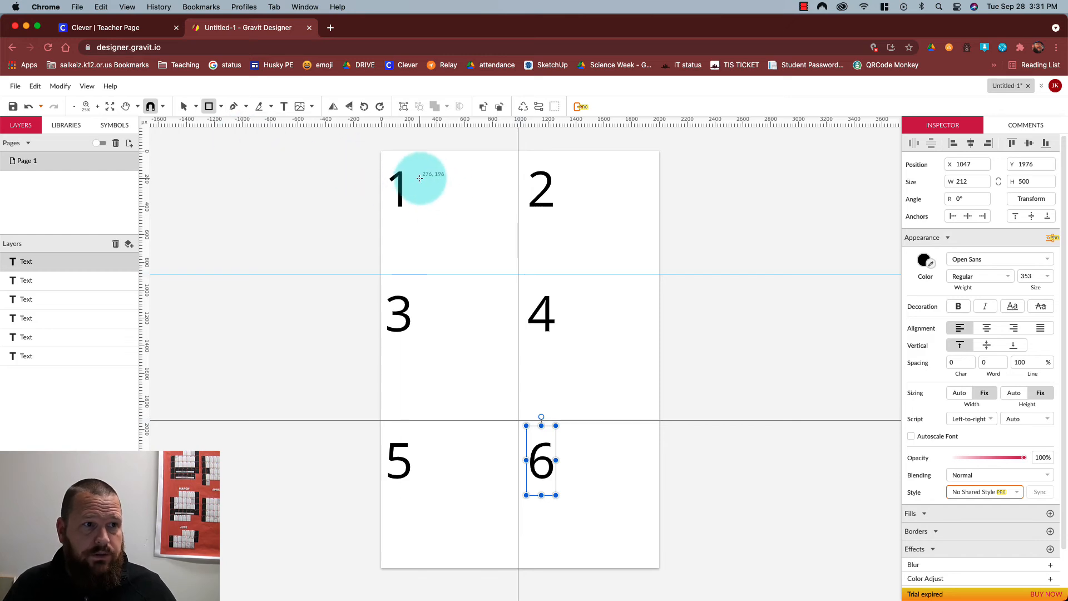
pyautogui.moveTo(414, 174)
pyautogui.mouseDown()
pyautogui.moveTo(420, 229)
pyautogui.moveTo(444, 253)
pyautogui.mouseUp()
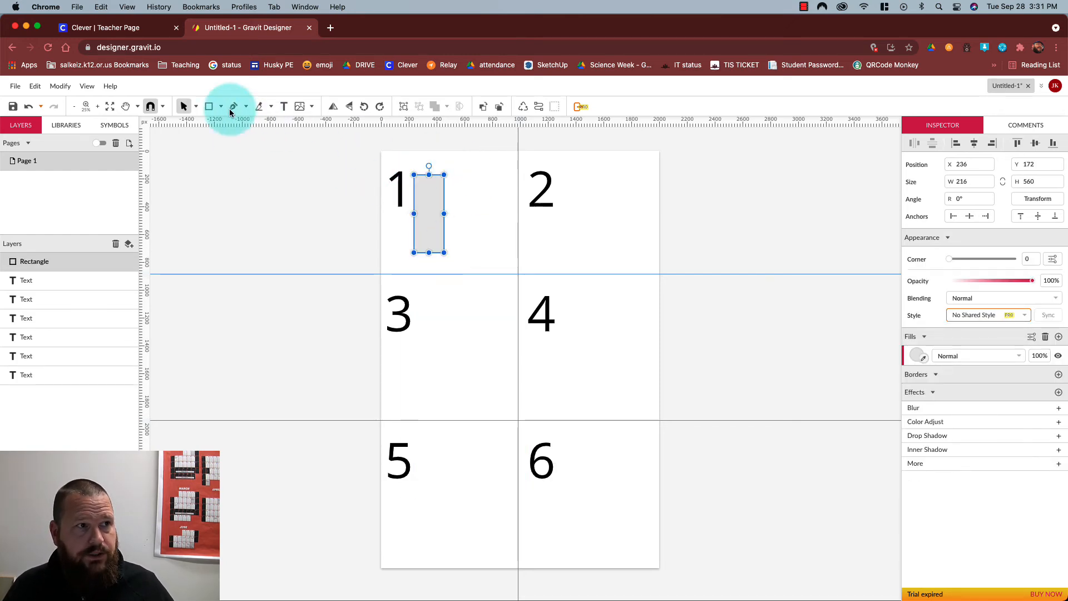
pyautogui.click(209, 107)
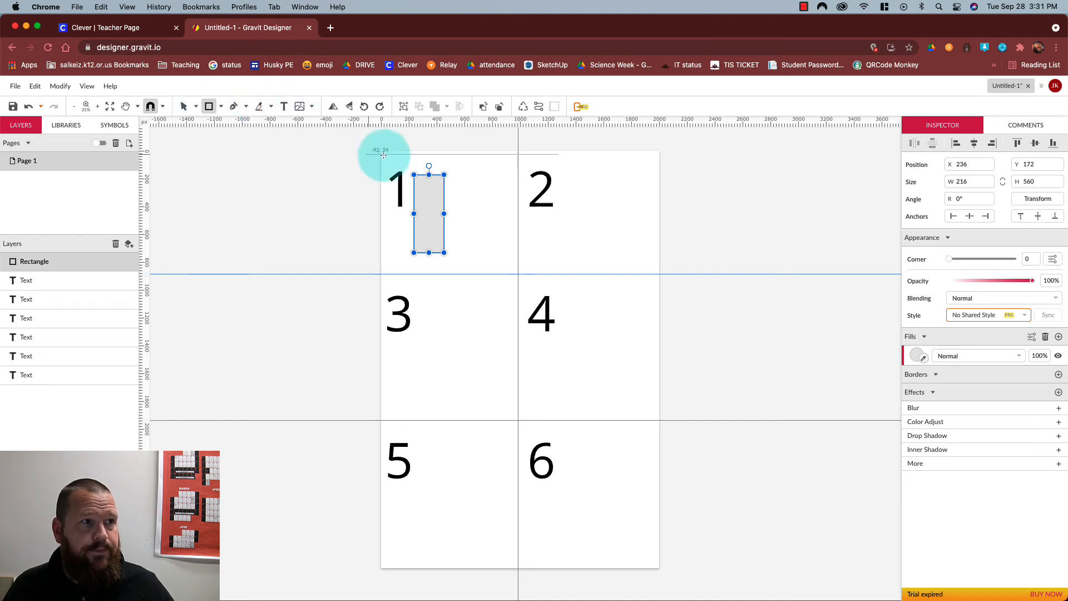
pyautogui.moveTo(459, 170); pyautogui.dragTo(497, 225)
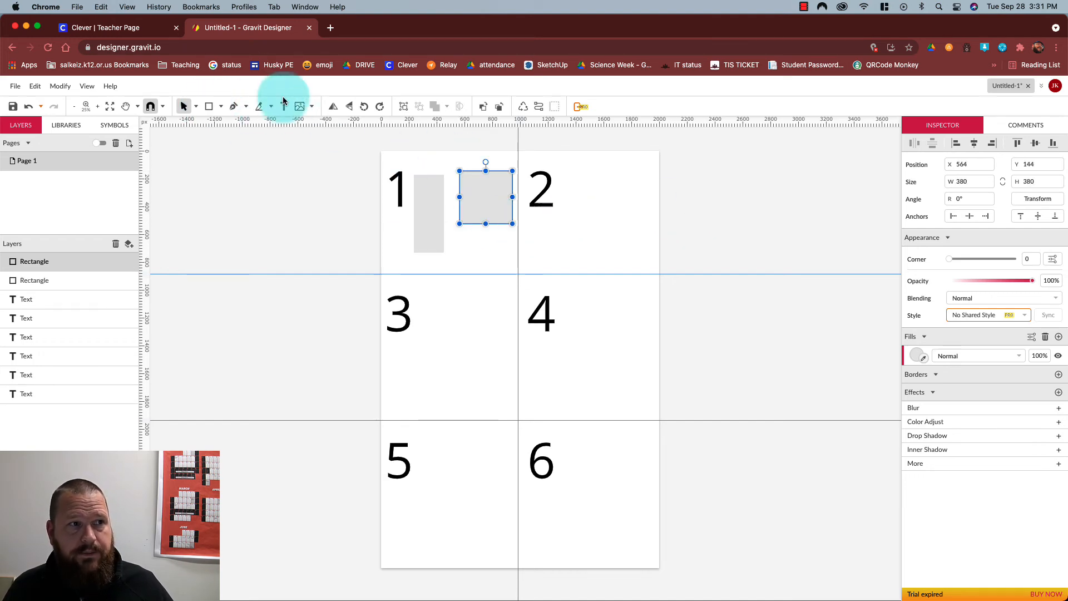
# Draw an ellipse about 381 by 640 px beside the number 2 and a circle about 308 px across next to it
pyautogui.click(221, 106)
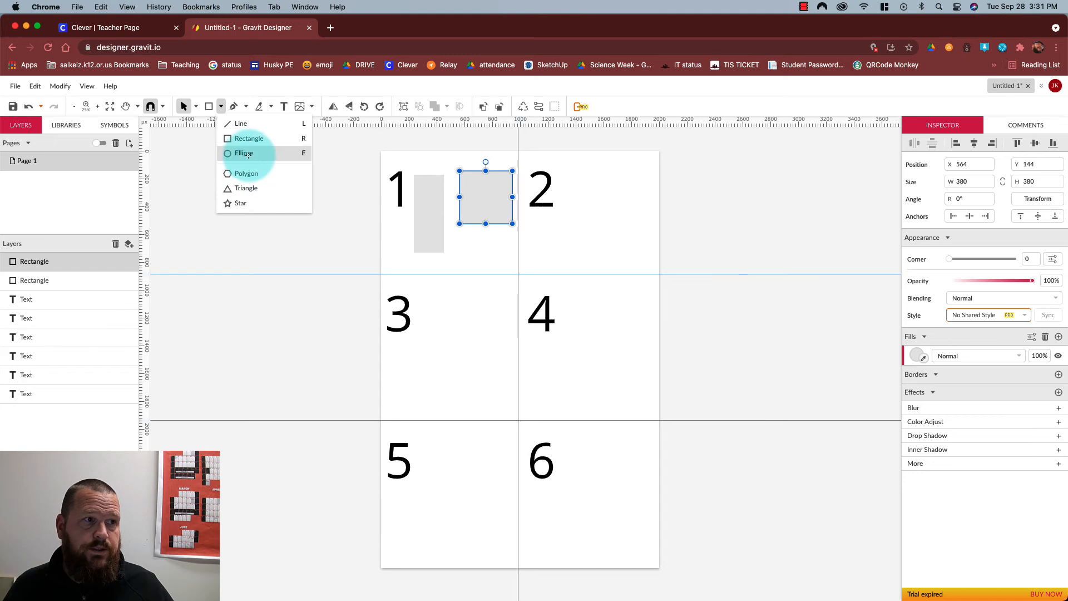
pyautogui.click(248, 154)
pyautogui.moveTo(556, 171); pyautogui.dragTo(610, 260)
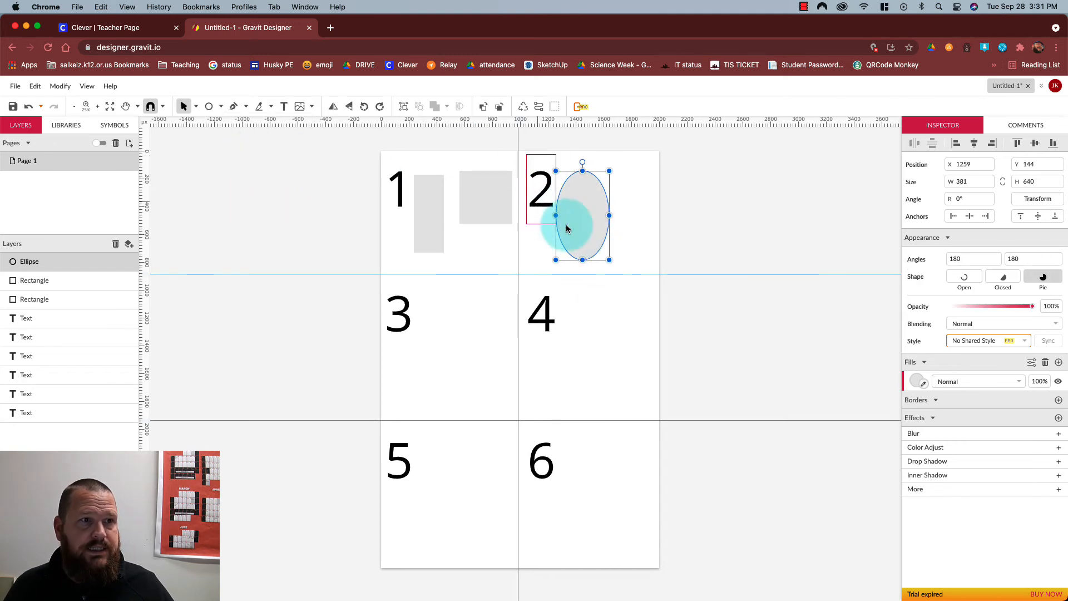
pyautogui.click(215, 109)
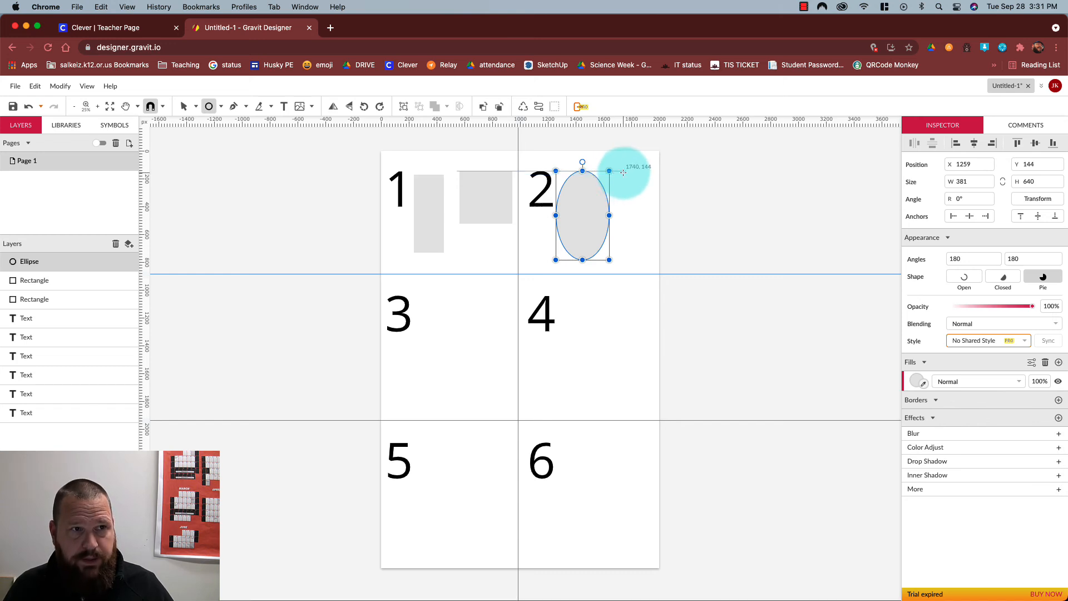
pyautogui.moveTo(623, 171)
pyautogui.mouseDown()
pyautogui.moveTo(646, 209)
pyautogui.moveTo(666, 214)
pyautogui.mouseUp()
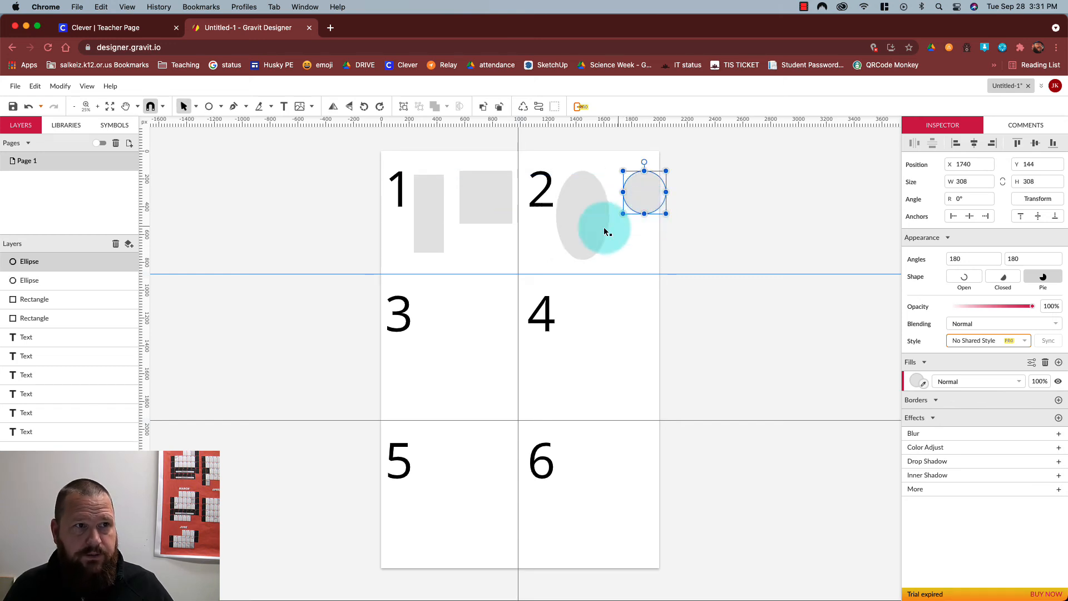
# Draw a six-sided polygon about 305 by 352 px in section 3
pyautogui.click(221, 109)
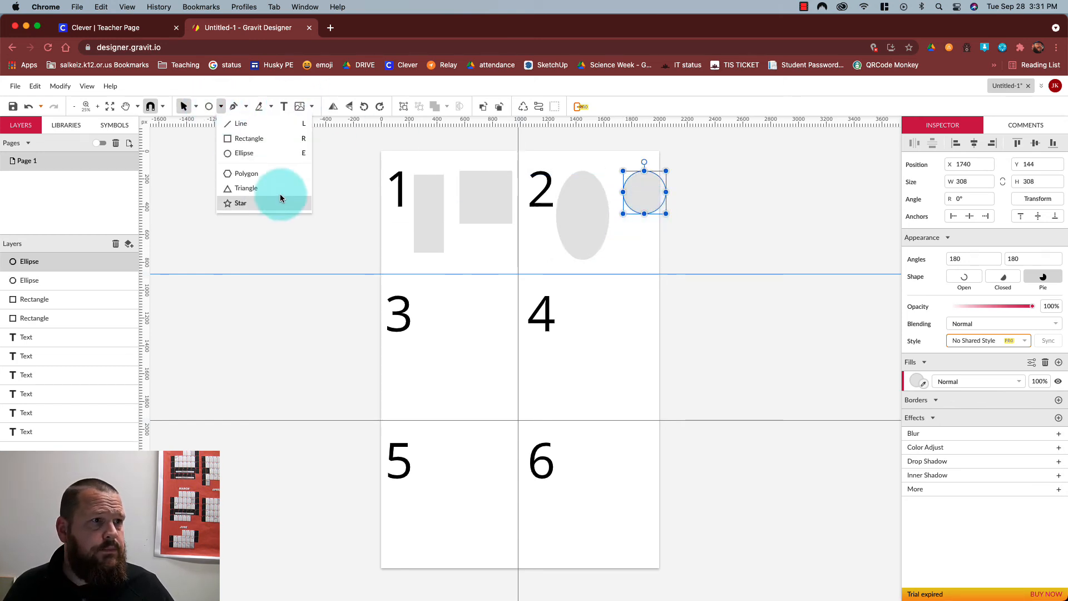
pyautogui.click(252, 172)
pyautogui.moveTo(430, 307); pyautogui.dragTo(469, 355)
# Draw a five-pointed star about 694 by 667 px in section 4 and deselect it
pyautogui.click(221, 106)
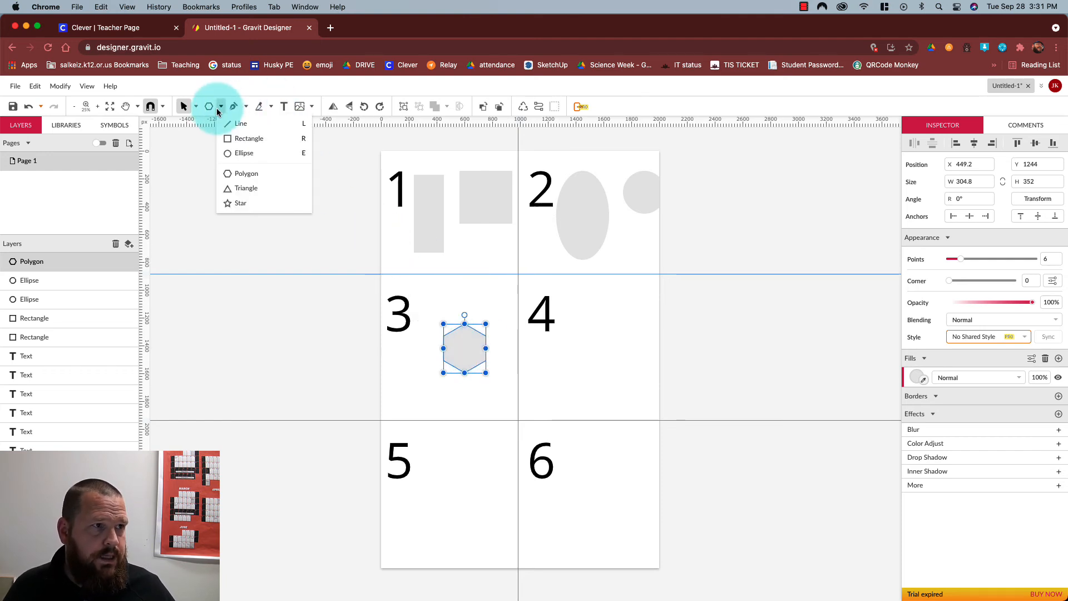
pyautogui.click(210, 108)
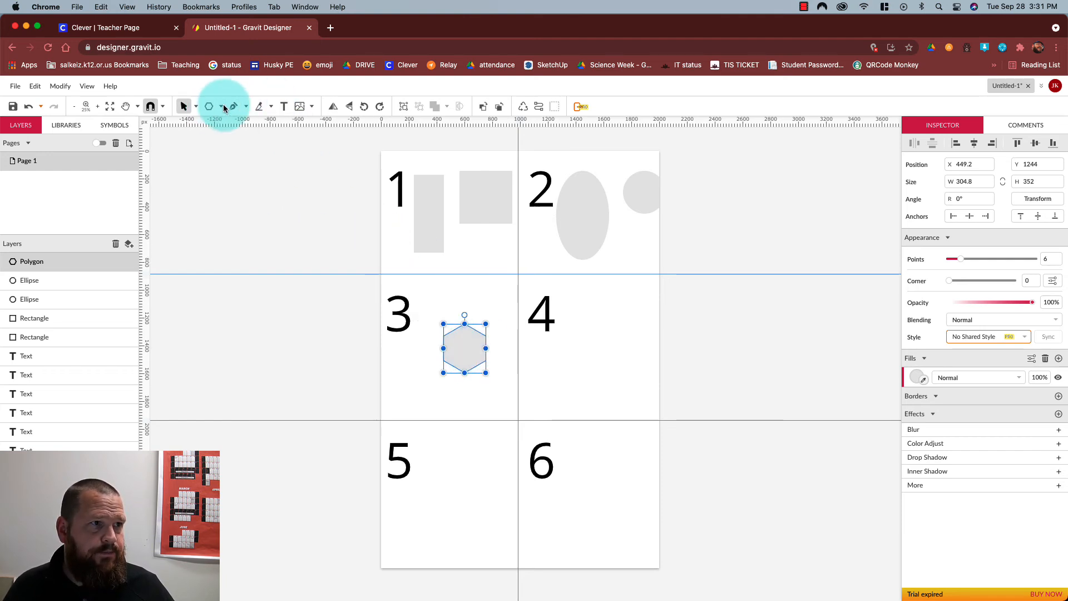
pyautogui.click(221, 106)
pyautogui.click(256, 203)
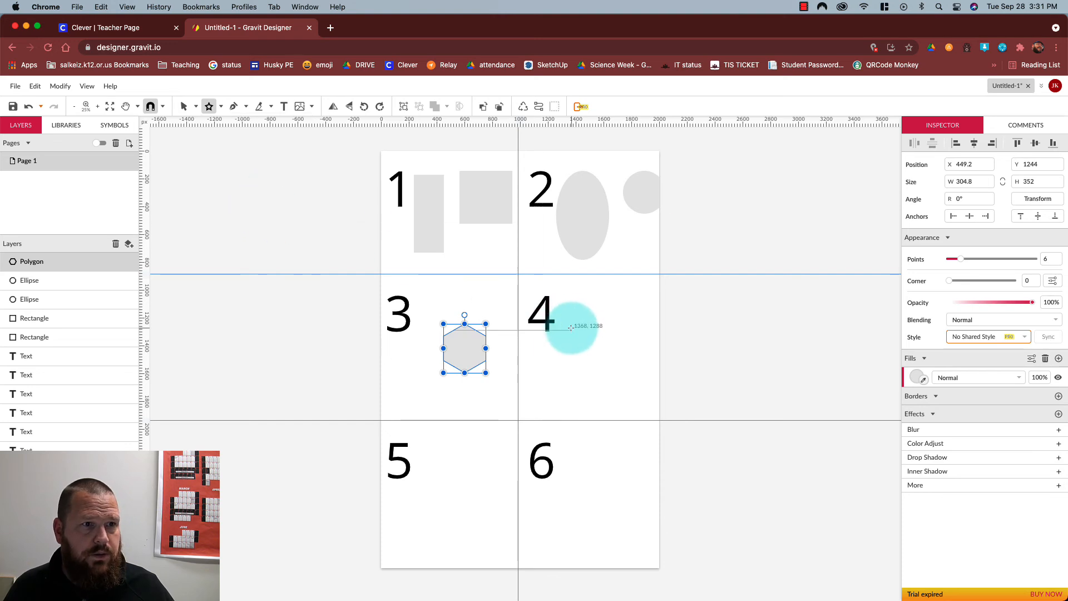
pyautogui.moveTo(577, 318); pyautogui.dragTo(600, 365)
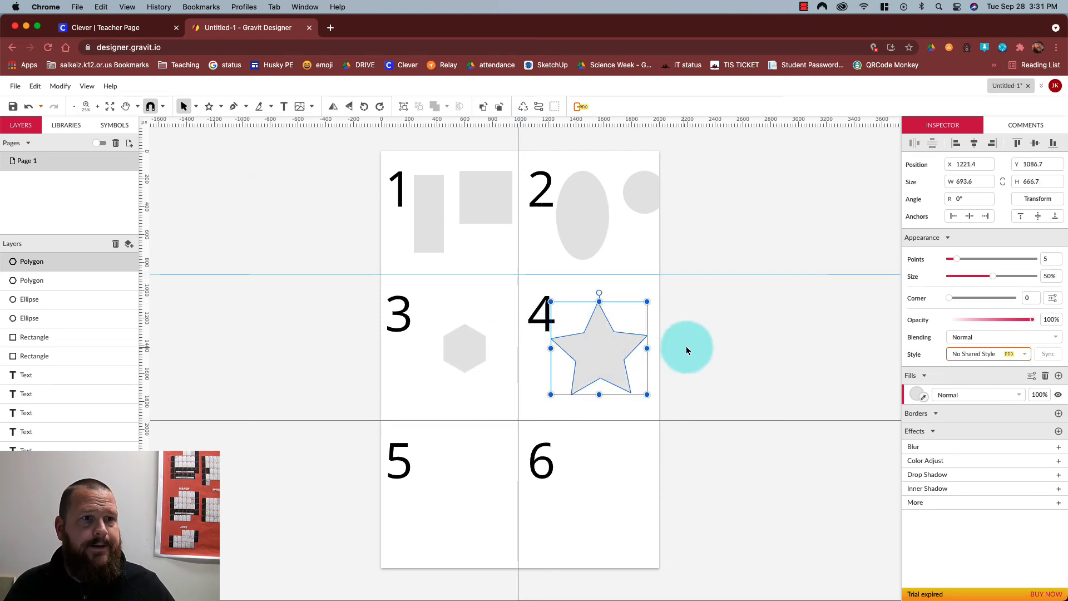
pyautogui.click(653, 297)
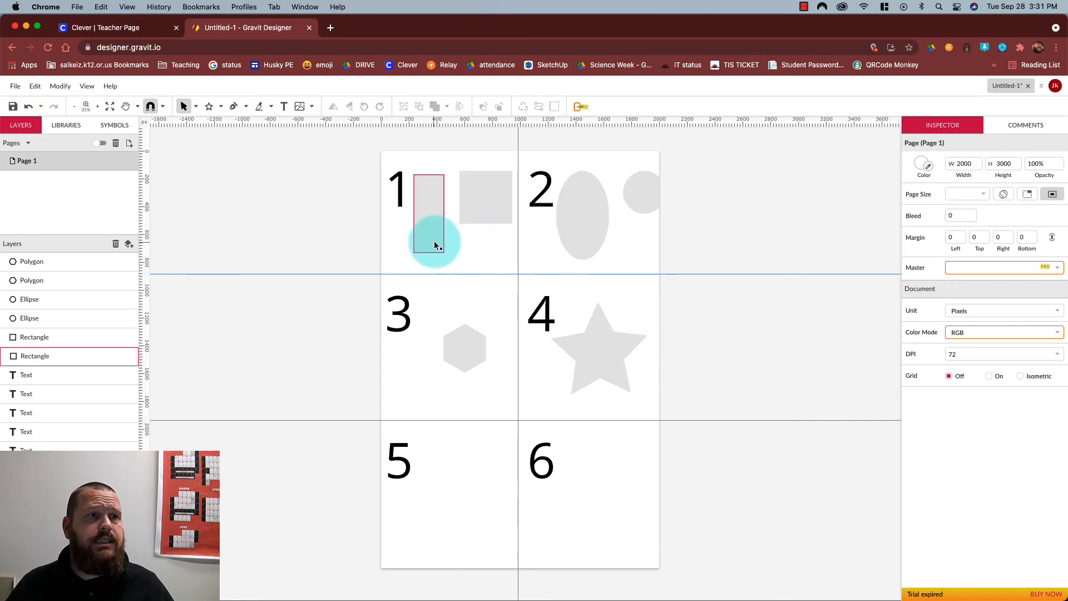